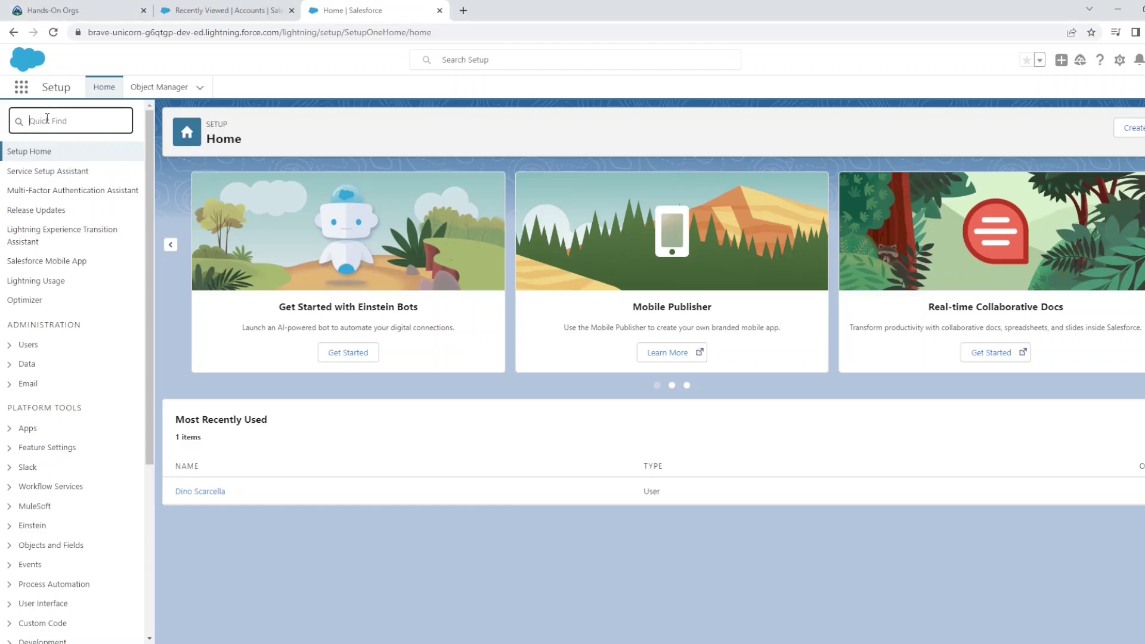
# Step: Find Custom Metadata Types and save a new type labelled 'Limit', plural 'Limits'
pyautogui.write('Custom')
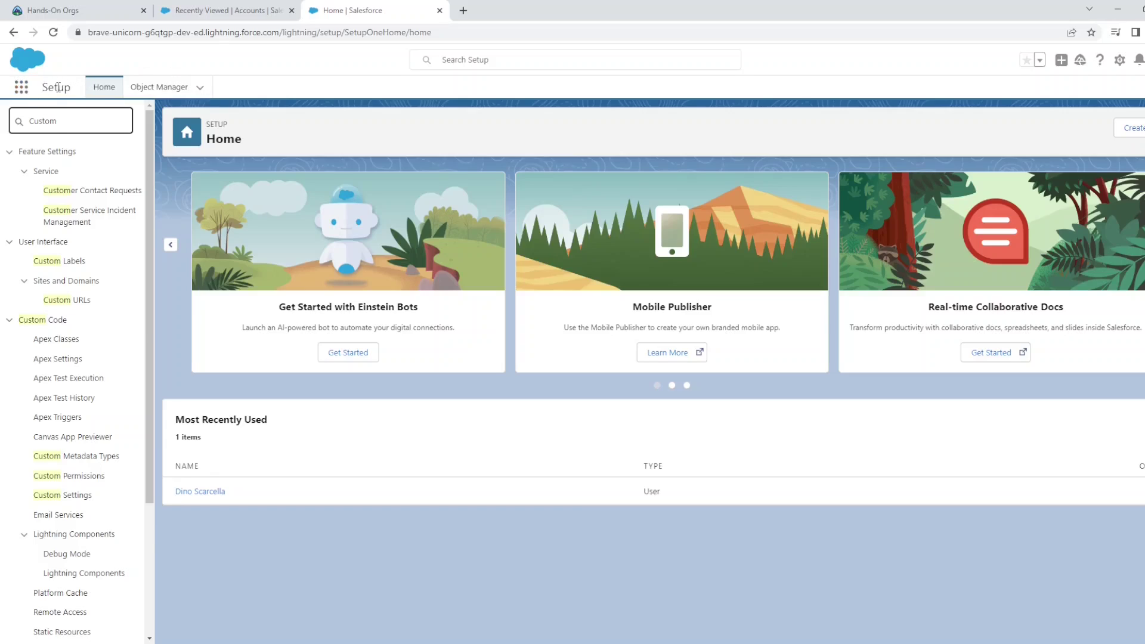
pyautogui.write(' meta')
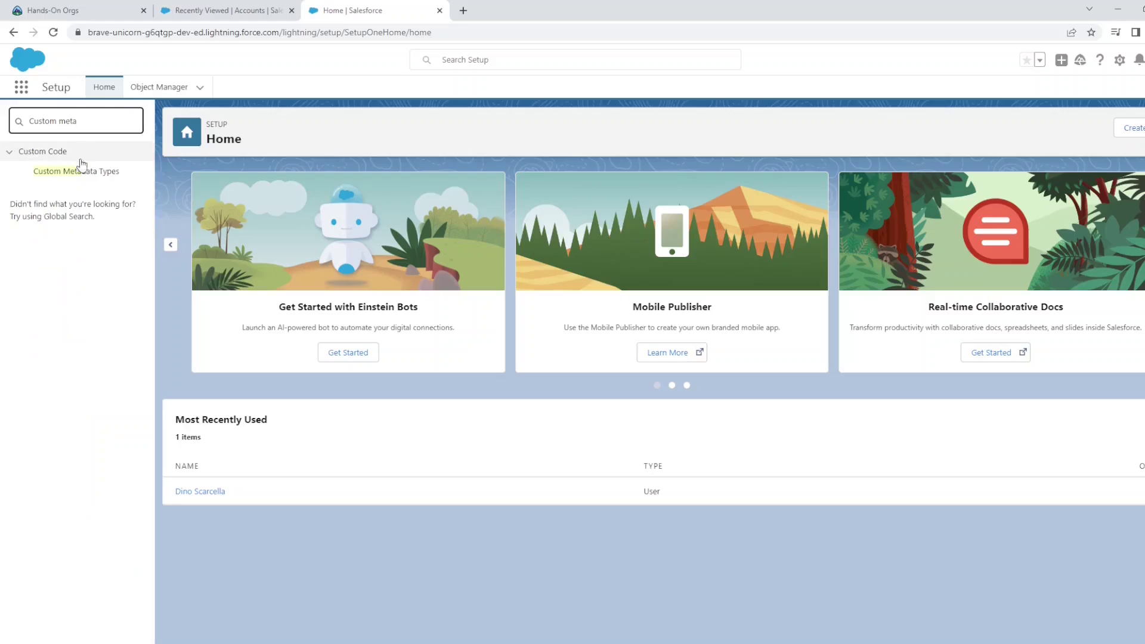
pyautogui.click(86, 171)
pyautogui.click(508, 266)
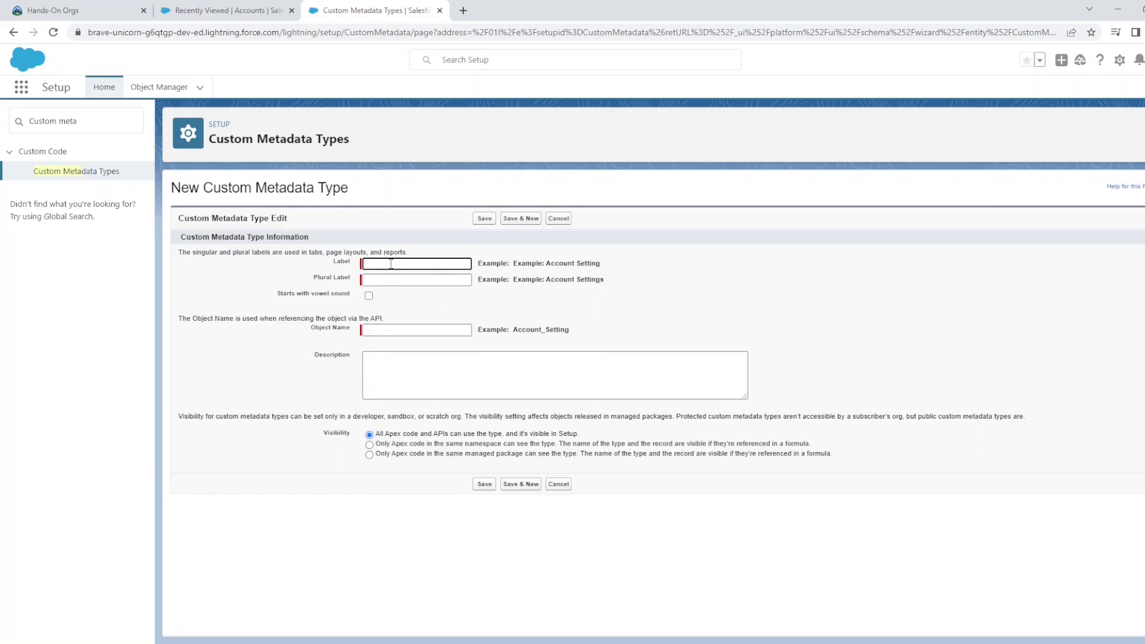
pyautogui.write('Limit')
pyautogui.click(402, 280)
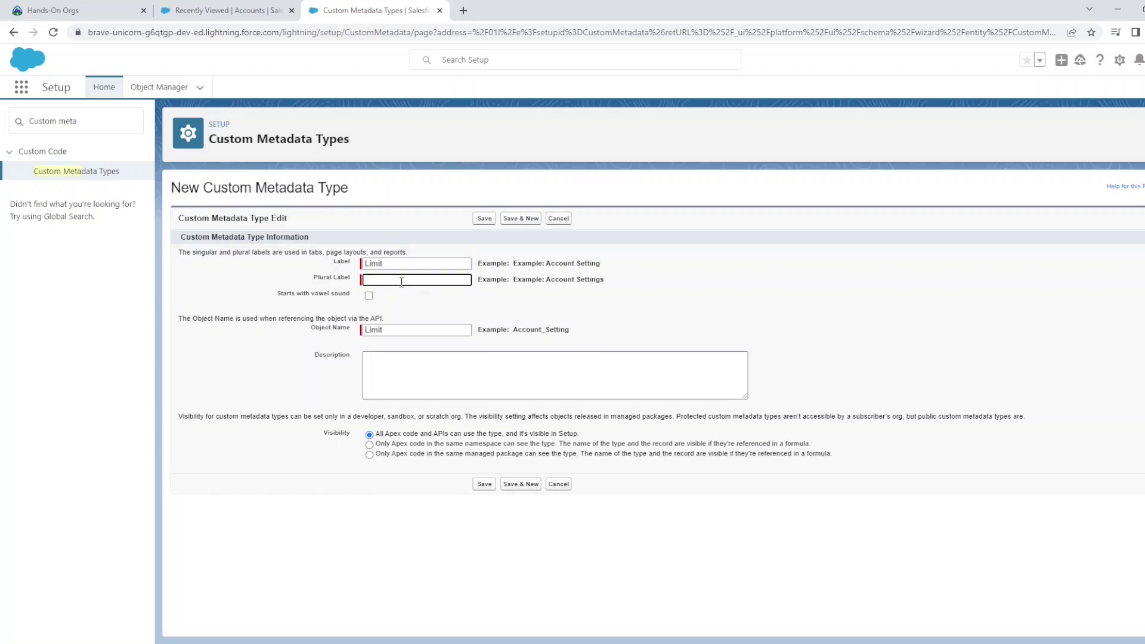
pyautogui.write('Limits')
pyautogui.click(388, 372)
pyautogui.click(485, 485)
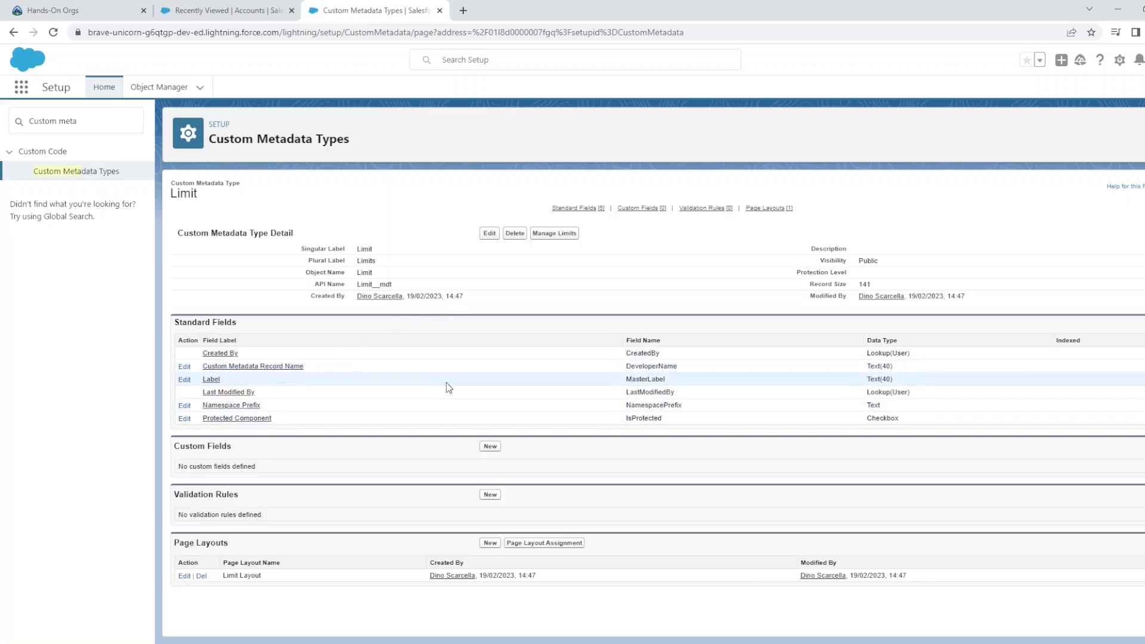
# Step: Add a Number custom field labelled 'Maximum' (Maximum__c) to the Limit type and save it
pyautogui.click(495, 441)
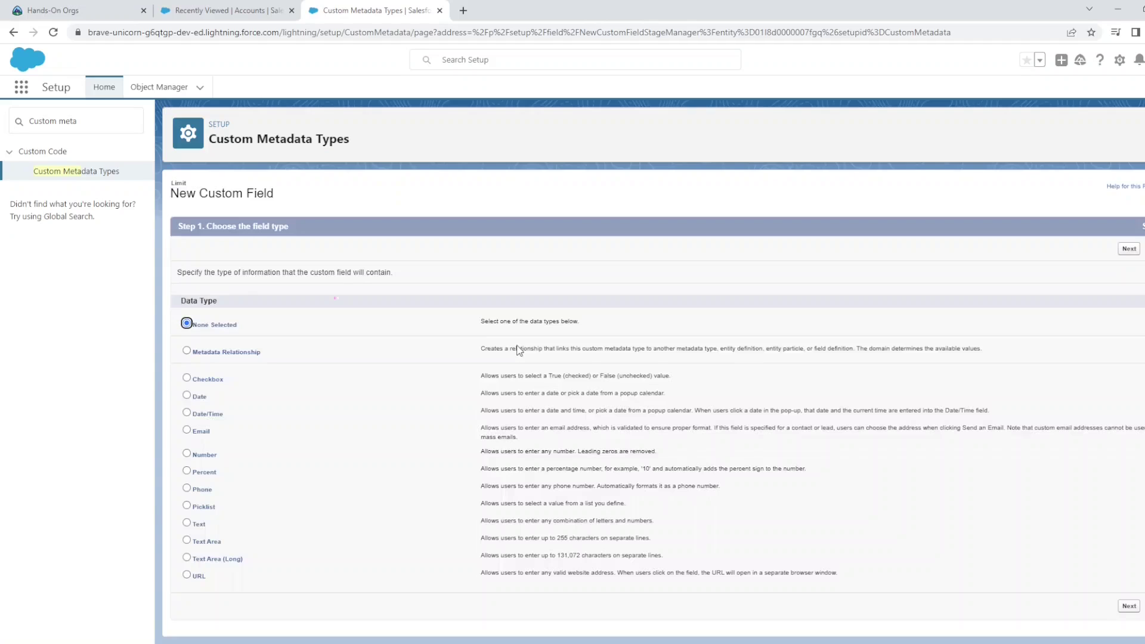
pyautogui.click(189, 454)
pyautogui.click(1129, 607)
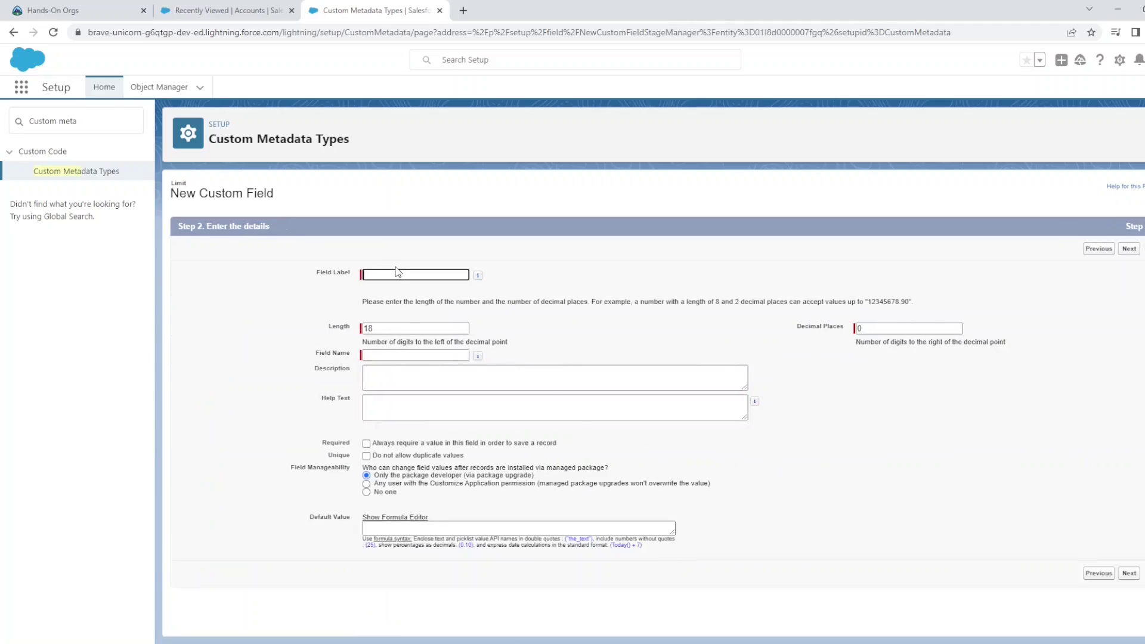
pyautogui.write('Maximum')
pyautogui.click(397, 354)
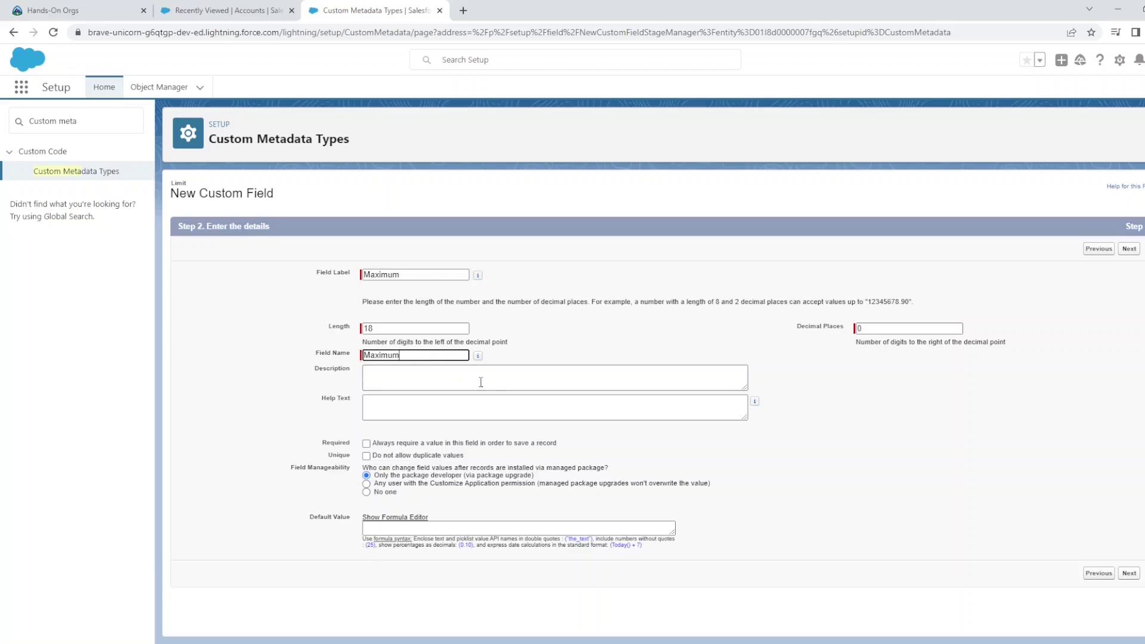
pyautogui.click(1129, 573)
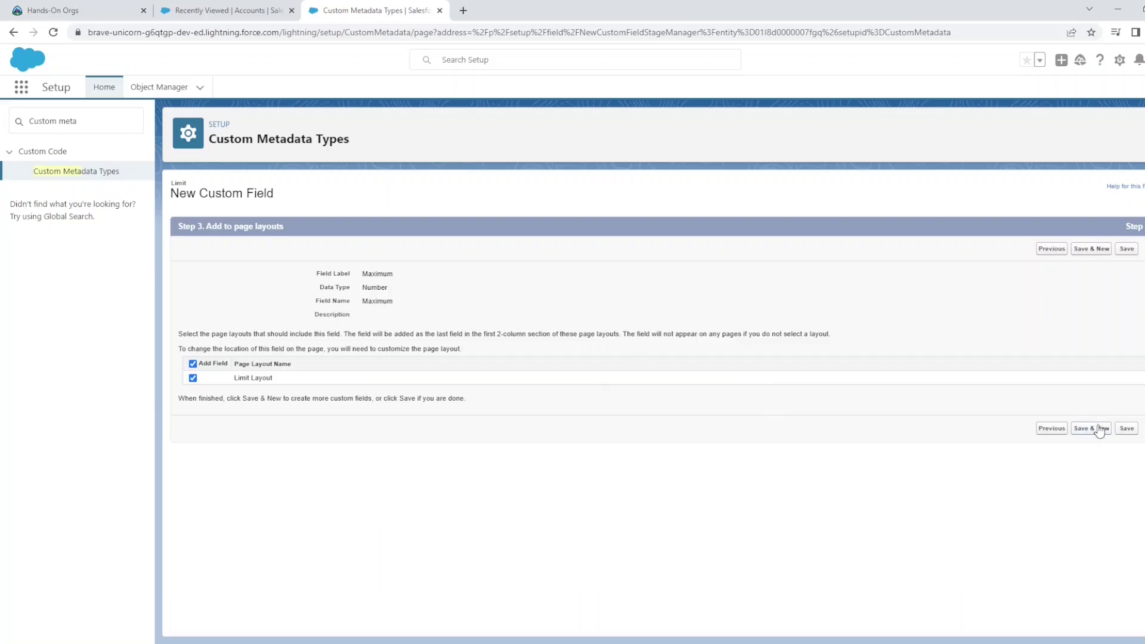
pyautogui.click(1125, 429)
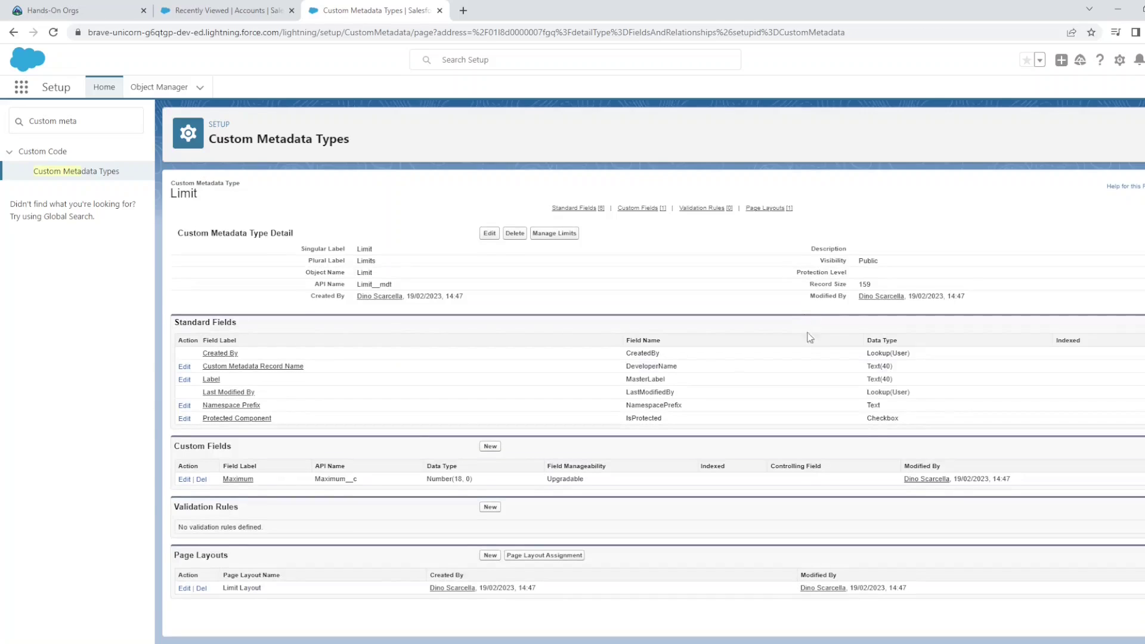
# Step: Add a second Number custom field, 'Minimum' (Minimum__c), to the Limit type
pyautogui.click(492, 446)
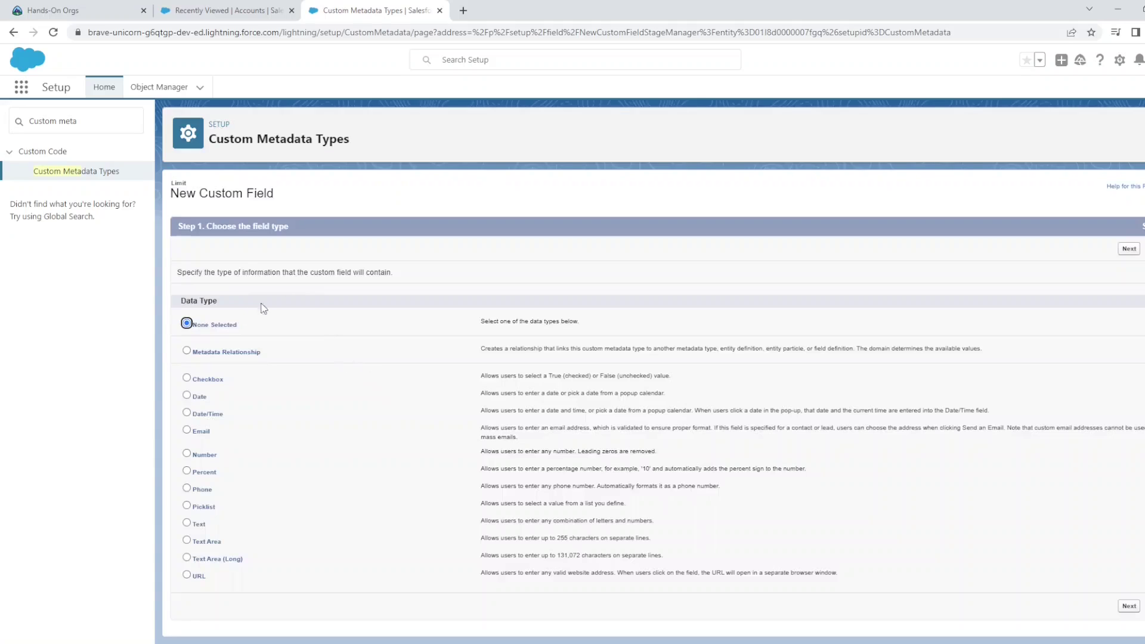
pyautogui.click(187, 454)
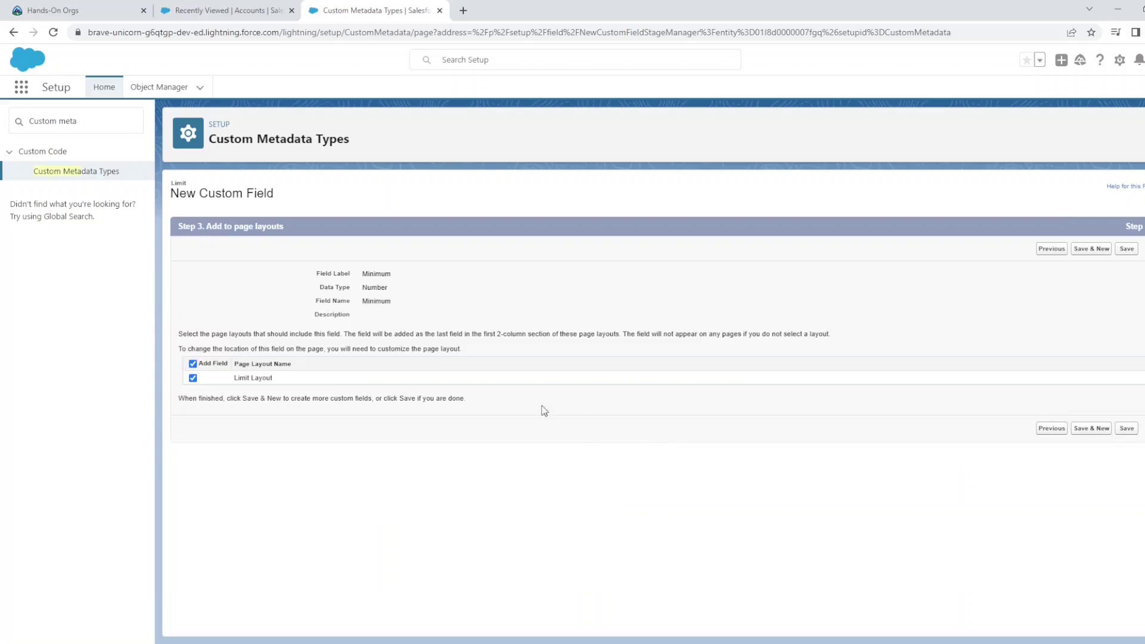
pyautogui.click(1126, 429)
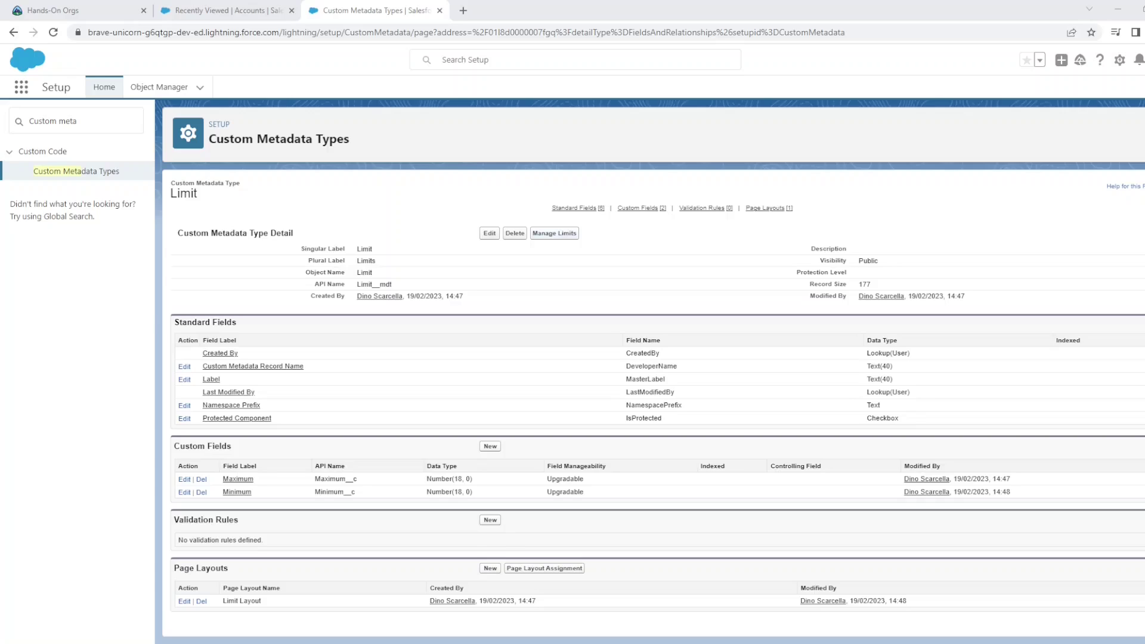
# Step: Start a new Limit record labelled 'AccountEmployeeLimits', with its Limit Name filled from the label
pyautogui.click(548, 233)
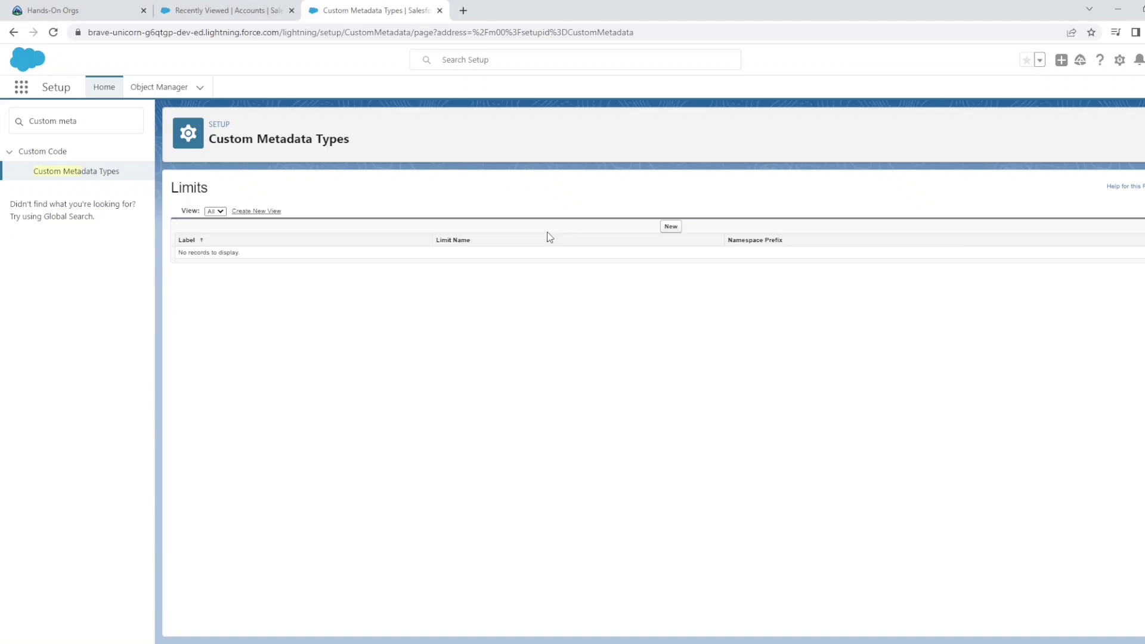
pyautogui.click(670, 226)
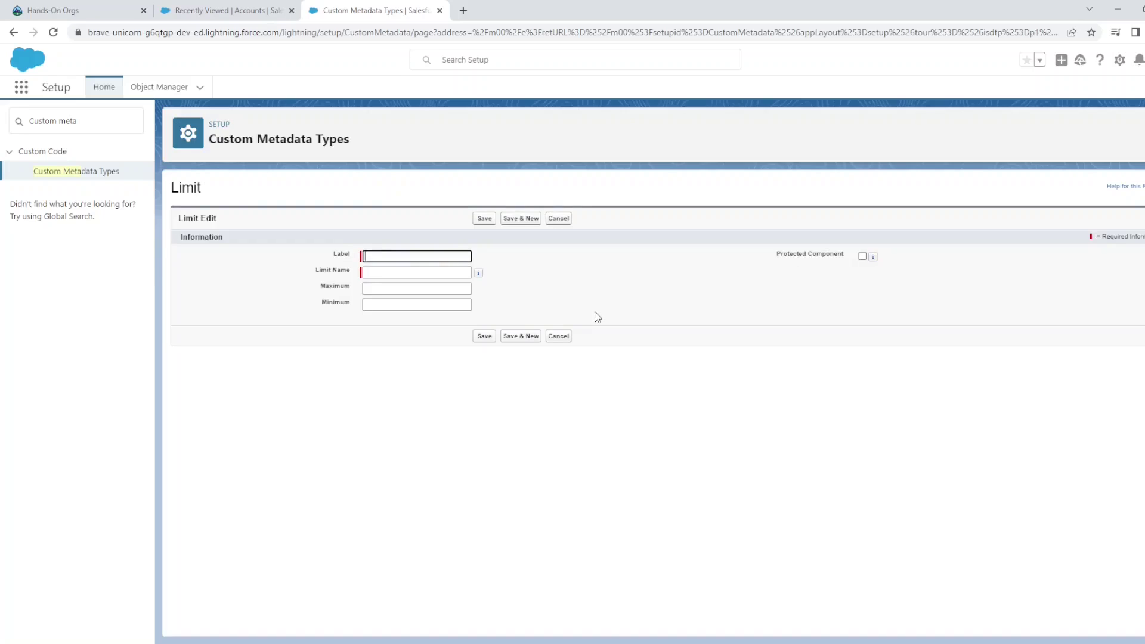
pyautogui.click(393, 258)
pyautogui.write('AccountEmployeeLimits')
pyautogui.moveTo(471, 256); pyautogui.dragTo(335, 265)
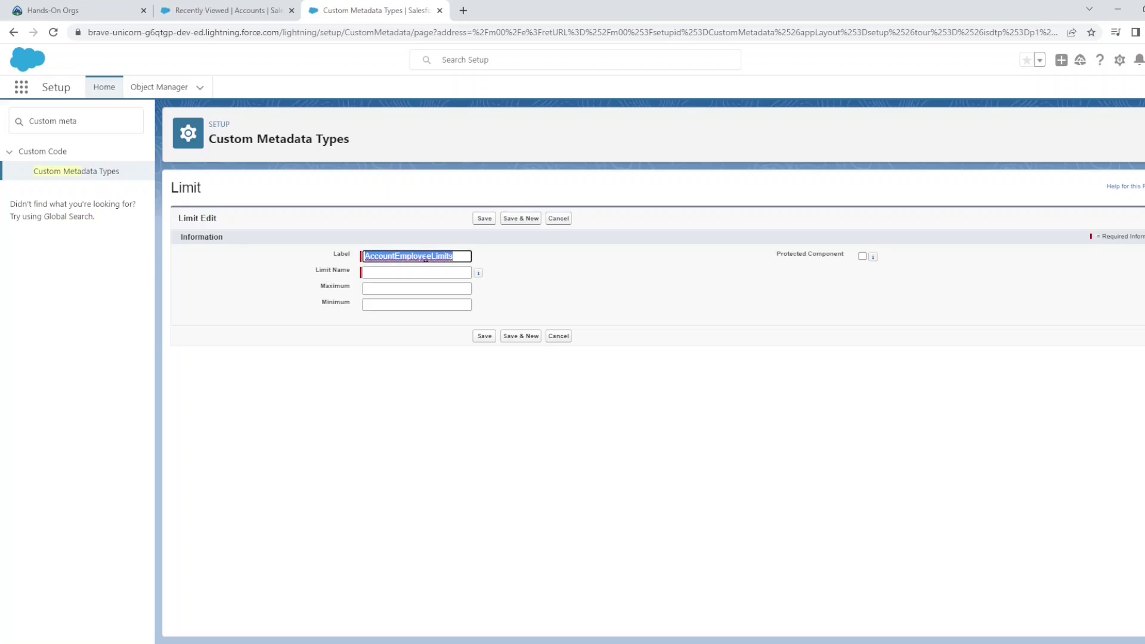
pyautogui.click(566, 258)
# Step: Enter Maximum 40000 and Minimum 100 for the record and save it
pyautogui.click(404, 289)
pyautogui.click(383, 304)
pyautogui.click(380, 288)
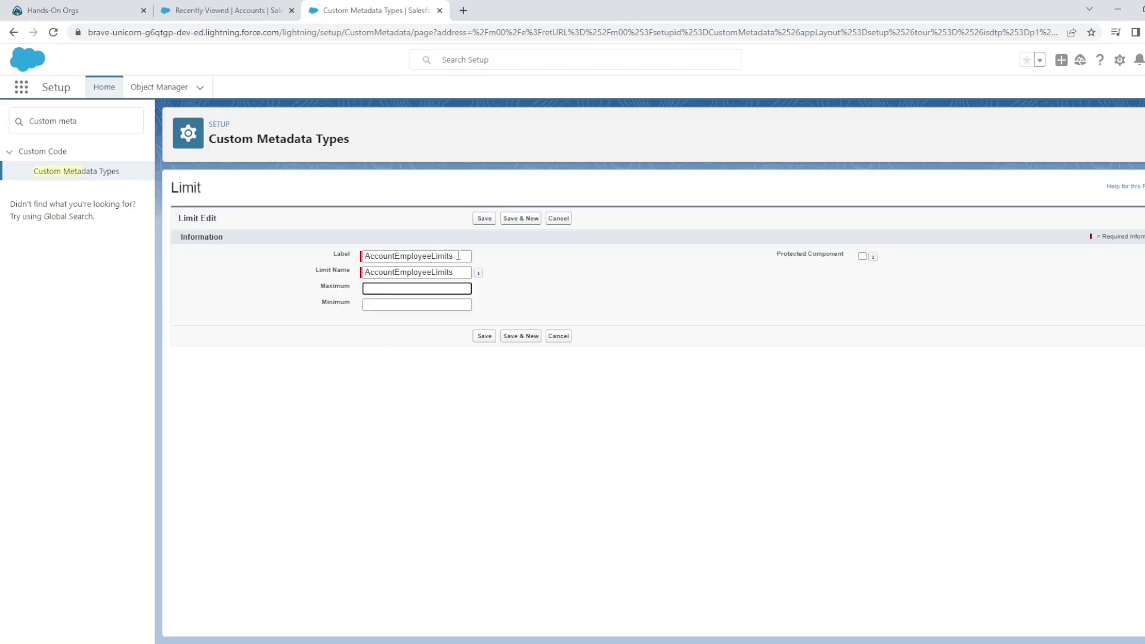
pyautogui.moveTo(459, 255); pyautogui.dragTo(364, 257)
pyautogui.moveTo(448, 272); pyautogui.dragTo(356, 284)
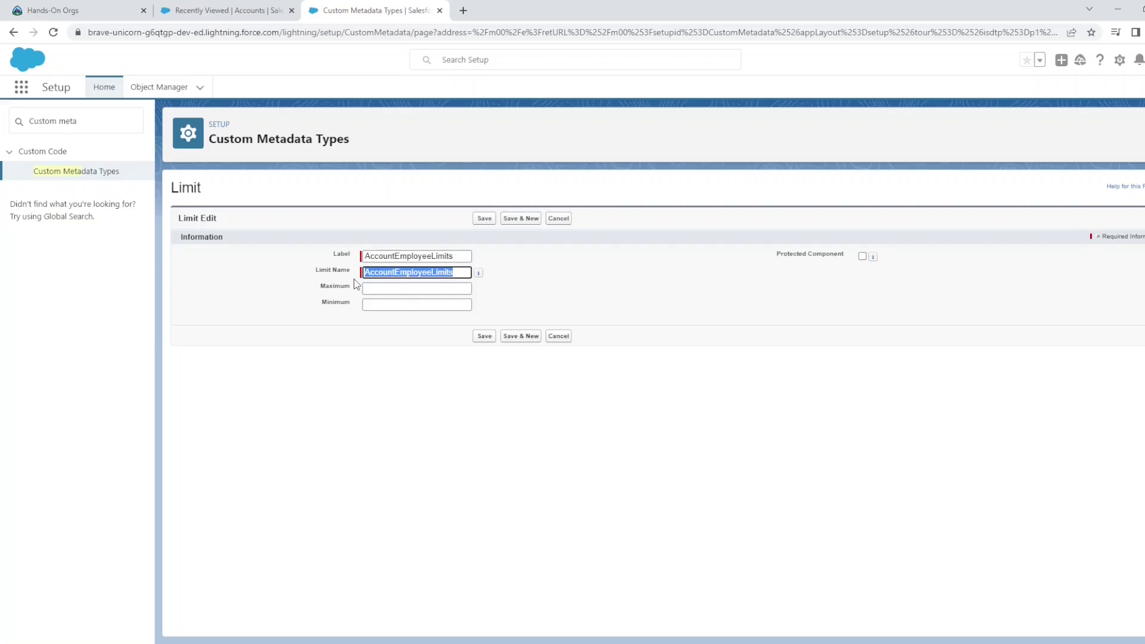
pyautogui.click(366, 288)
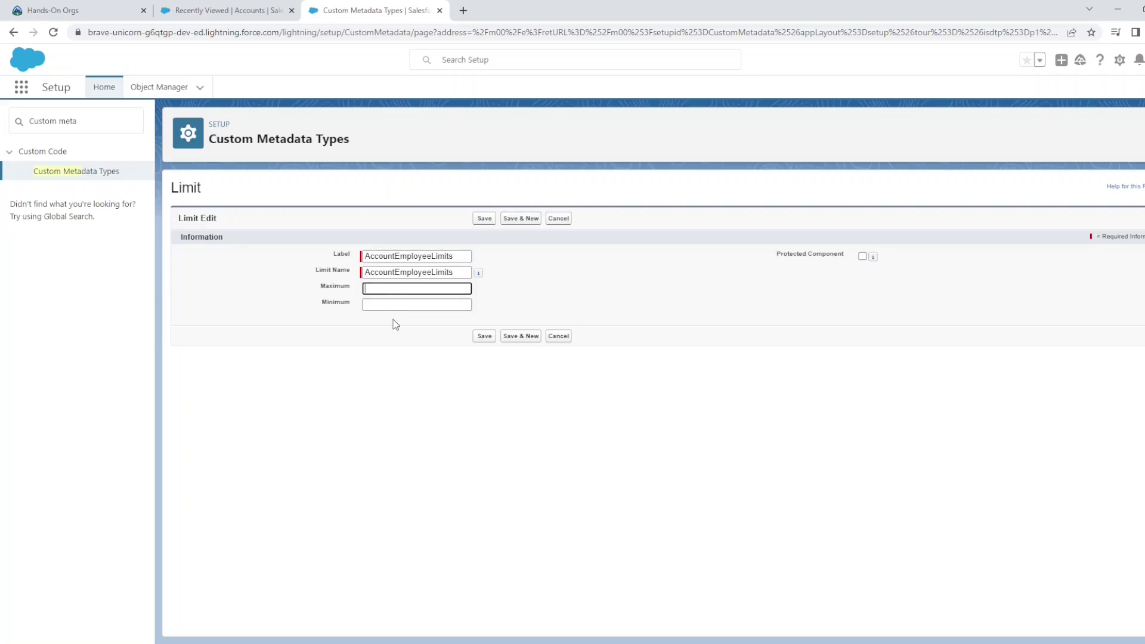
pyautogui.write('40000')
pyautogui.click(388, 305)
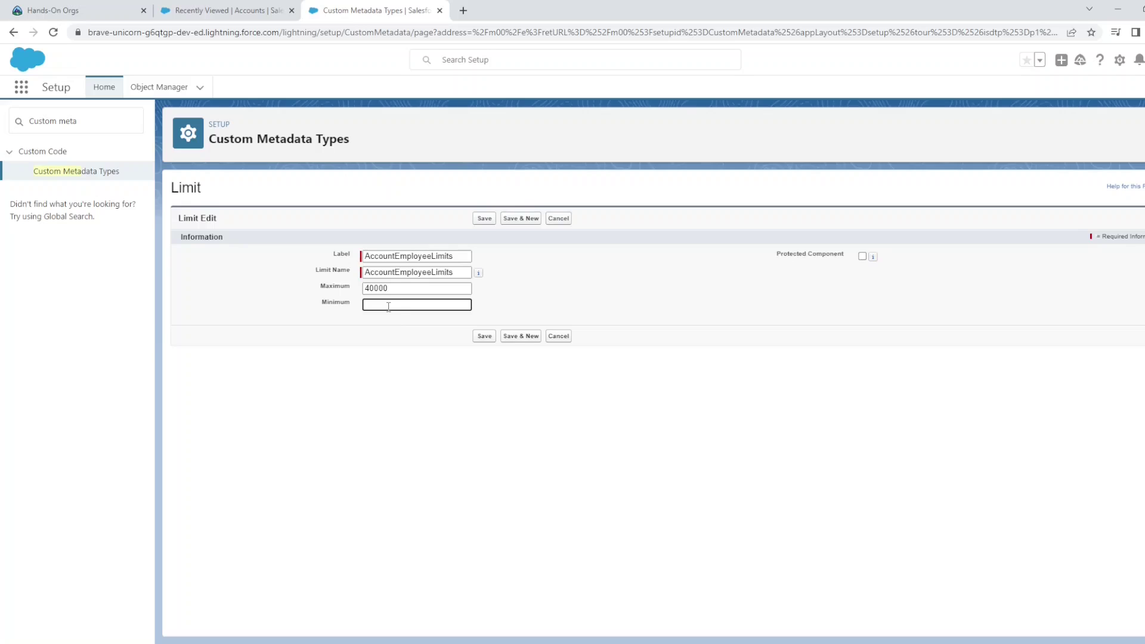
pyautogui.write('100')
pyautogui.click(483, 221)
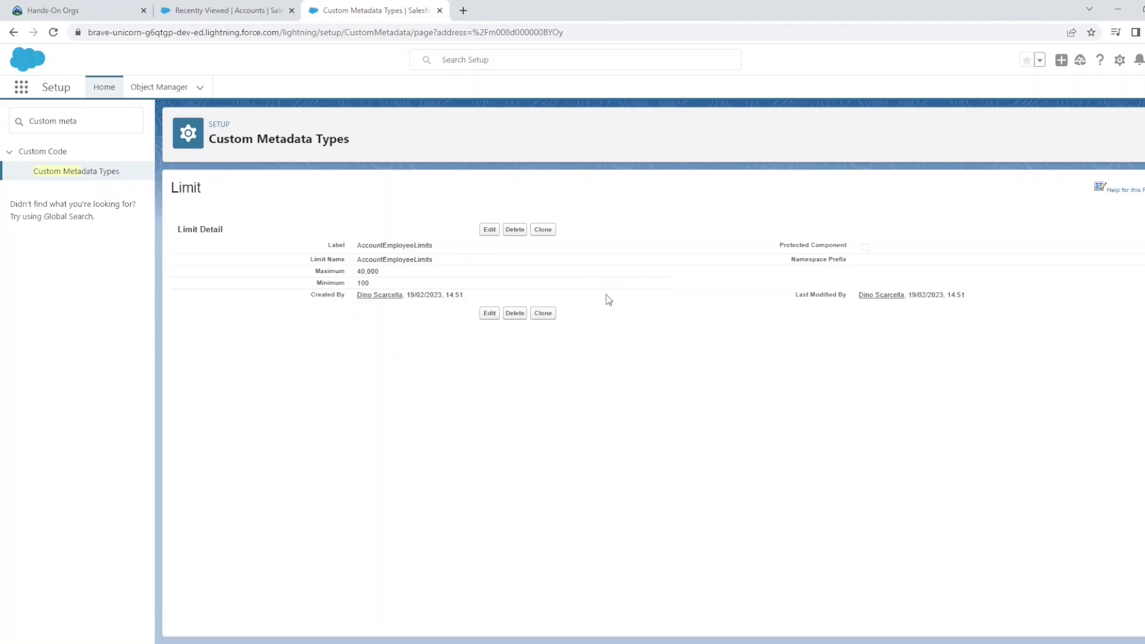
pyautogui.click(67, 175)
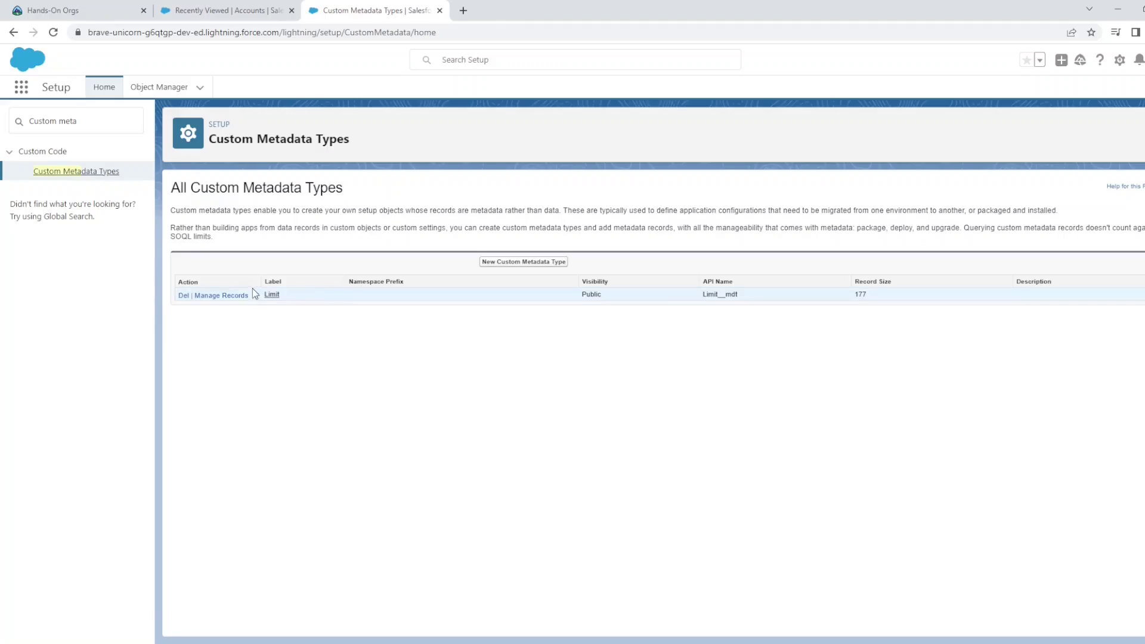
# Step: Create the 'PropertyValuation' Limit record with Maximum 1000000 and Minimum 10000
pyautogui.click(223, 297)
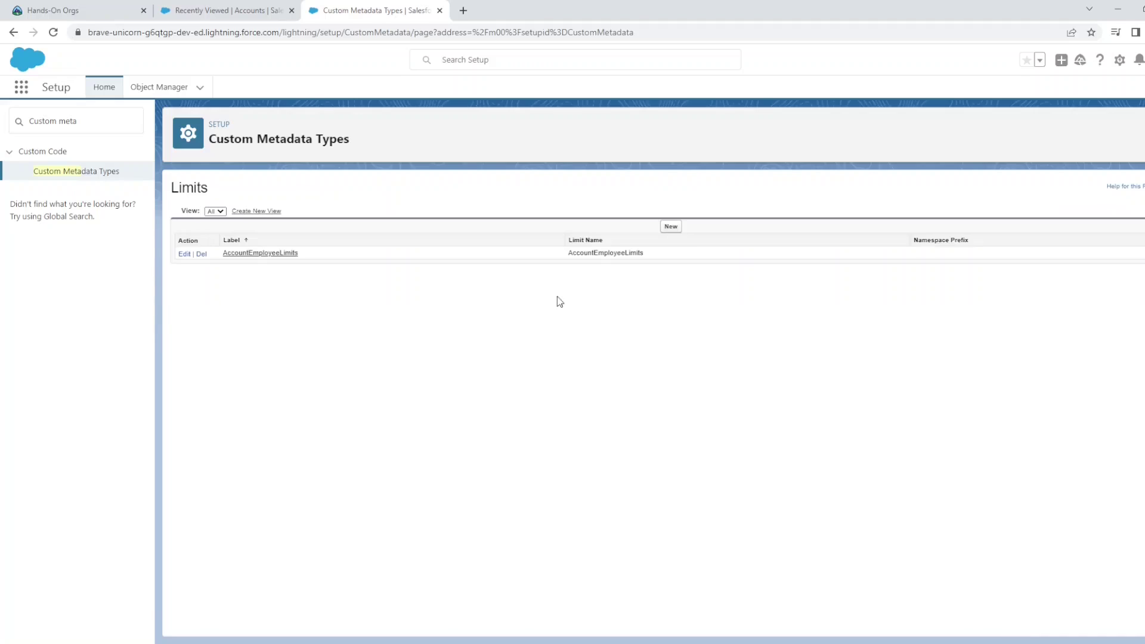
pyautogui.moveTo(206, 140); pyautogui.dragTo(340, 143)
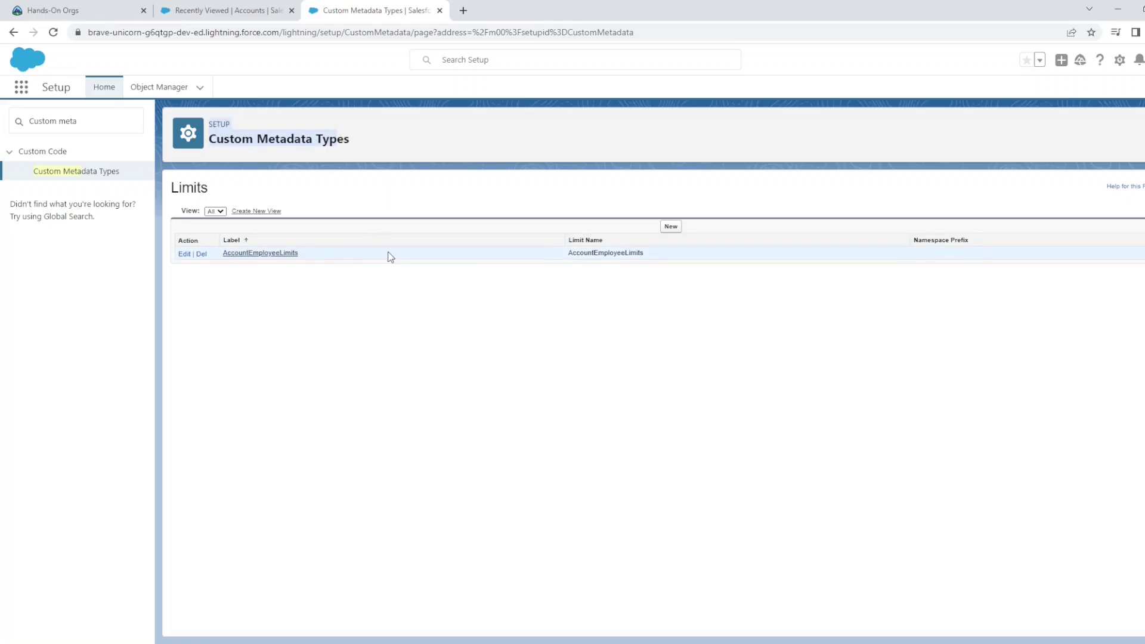
pyautogui.click(671, 227)
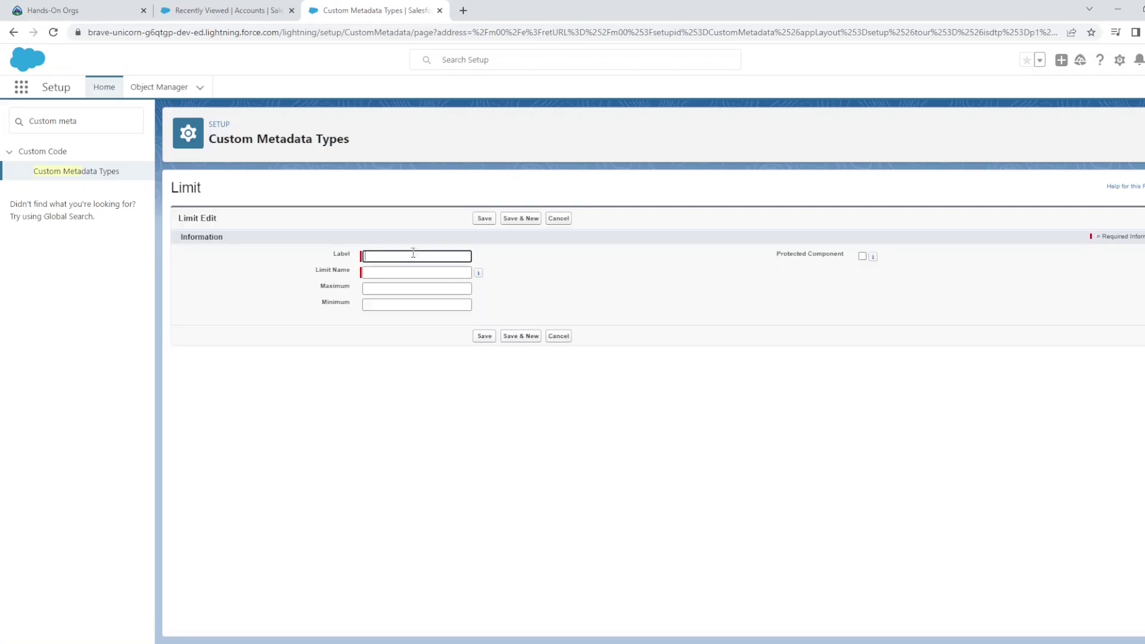
pyautogui.click(412, 260)
pyautogui.write('Property')
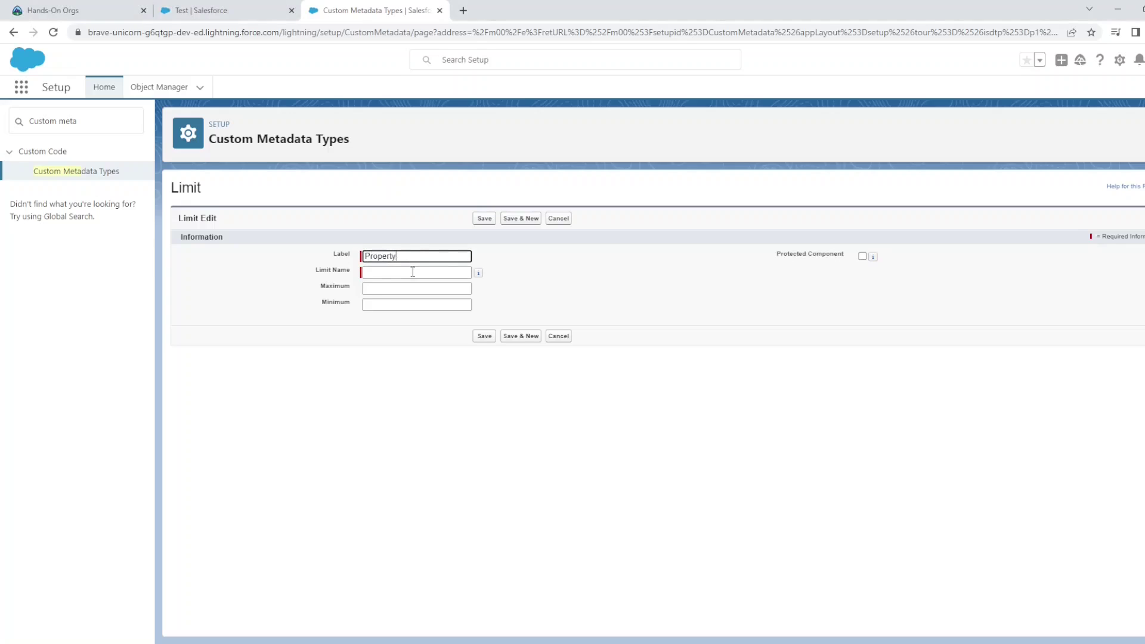
pyautogui.write('Valuation')
pyautogui.click(426, 288)
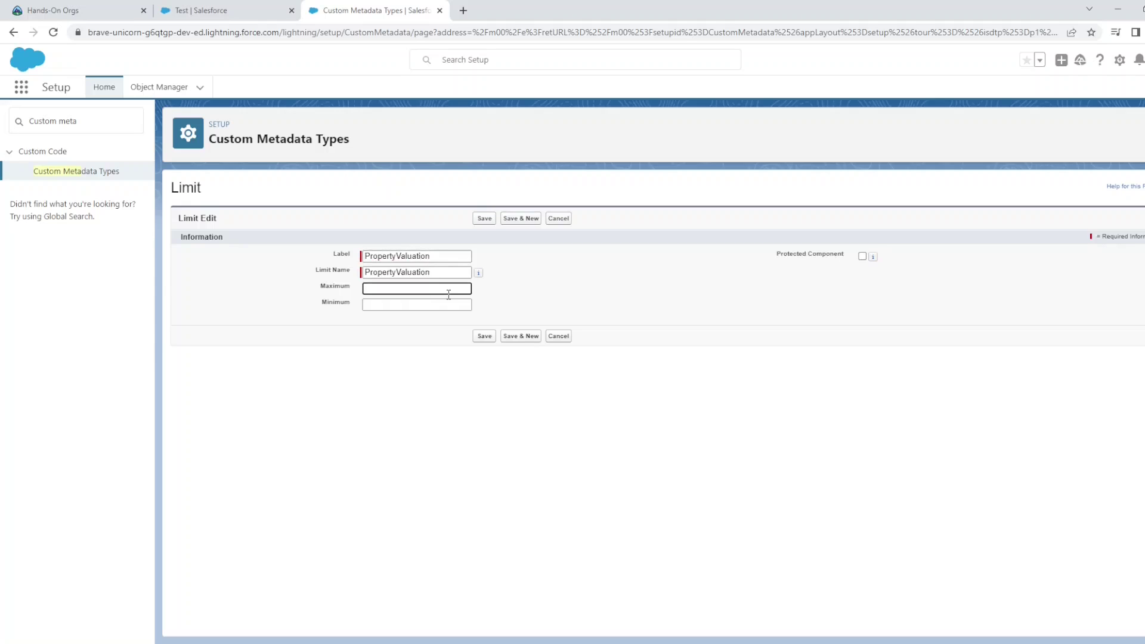
pyautogui.write('1000000')
pyautogui.click(420, 305)
pyautogui.write('10000')
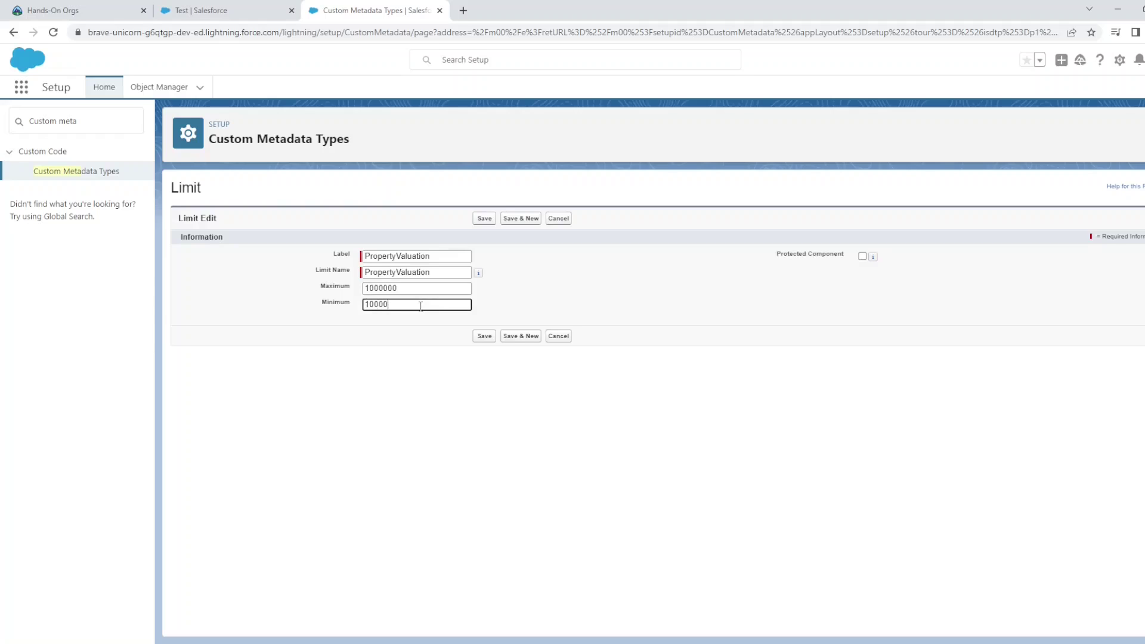
pyautogui.click(485, 335)
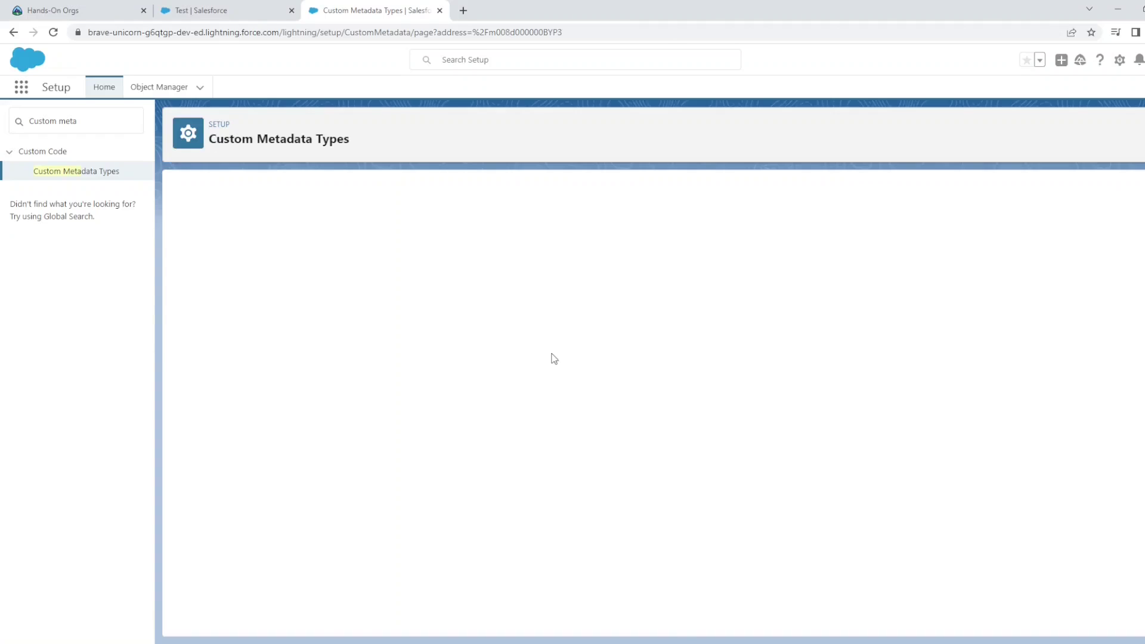
pyautogui.click(70, 176)
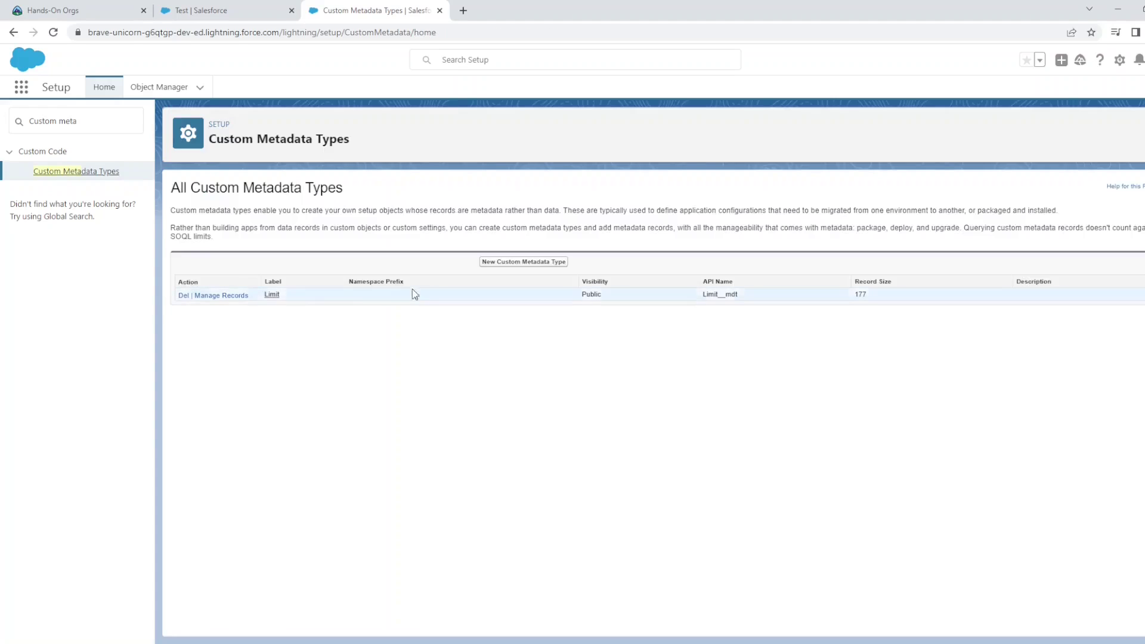
pyautogui.click(219, 296)
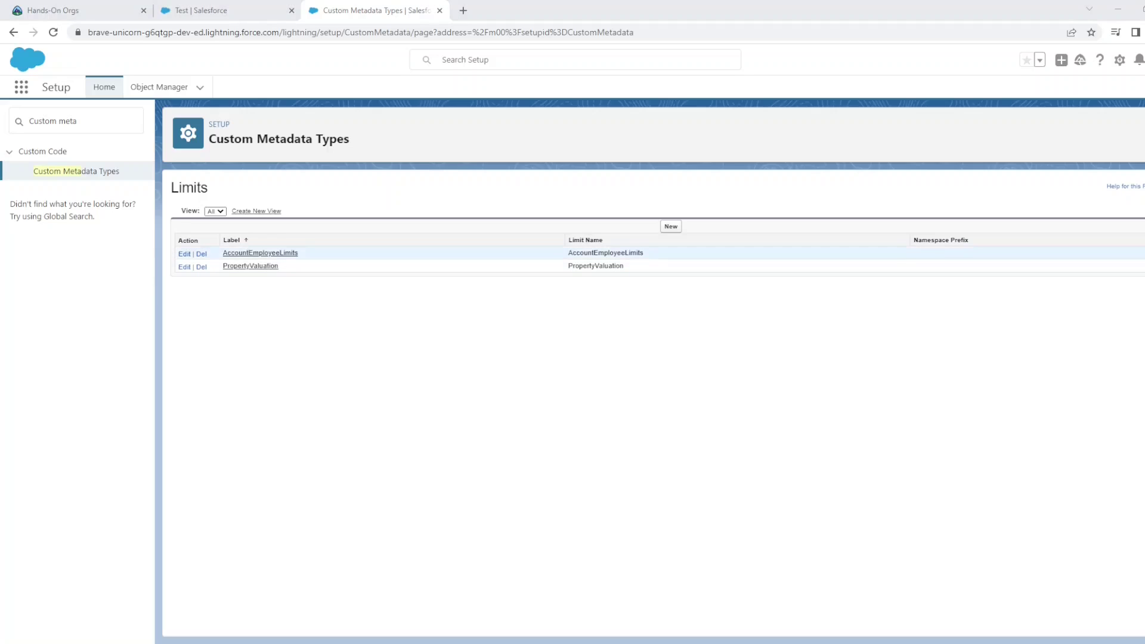
# Step: Open a new Account validation rule form and name the rule 'EmployeeLimitValidation'
pyautogui.click(260, 253)
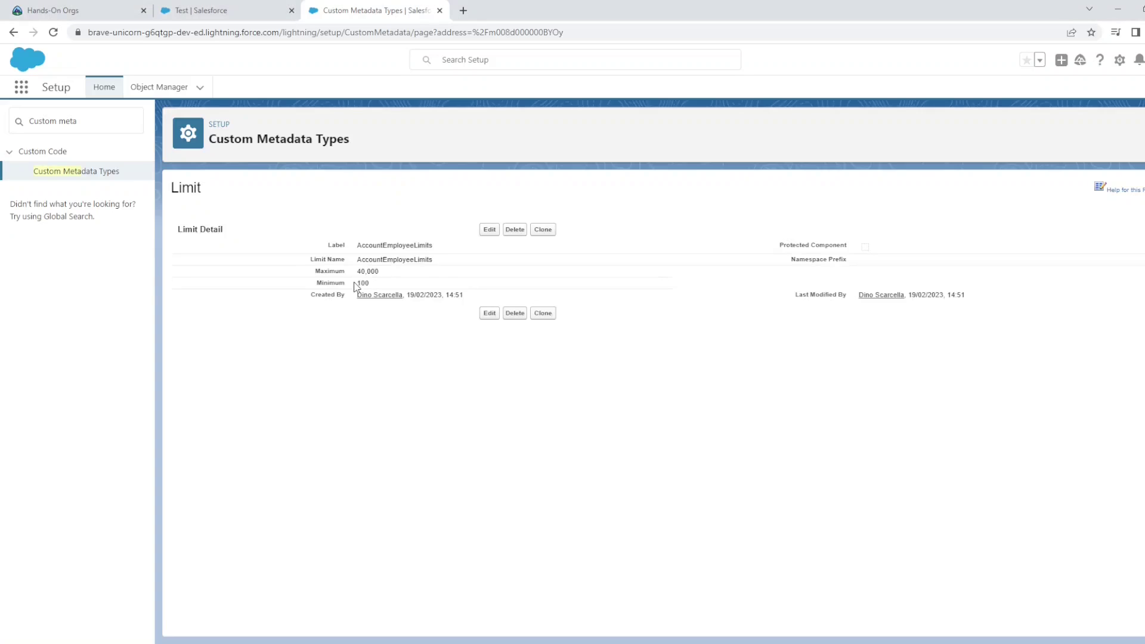
pyautogui.click(100, 125)
pyautogui.press('BackSpace')
pyautogui.press('BackSpace')
pyautogui.press('BackSpace')
pyautogui.press('BackSpace')
pyautogui.press('BackSpace')
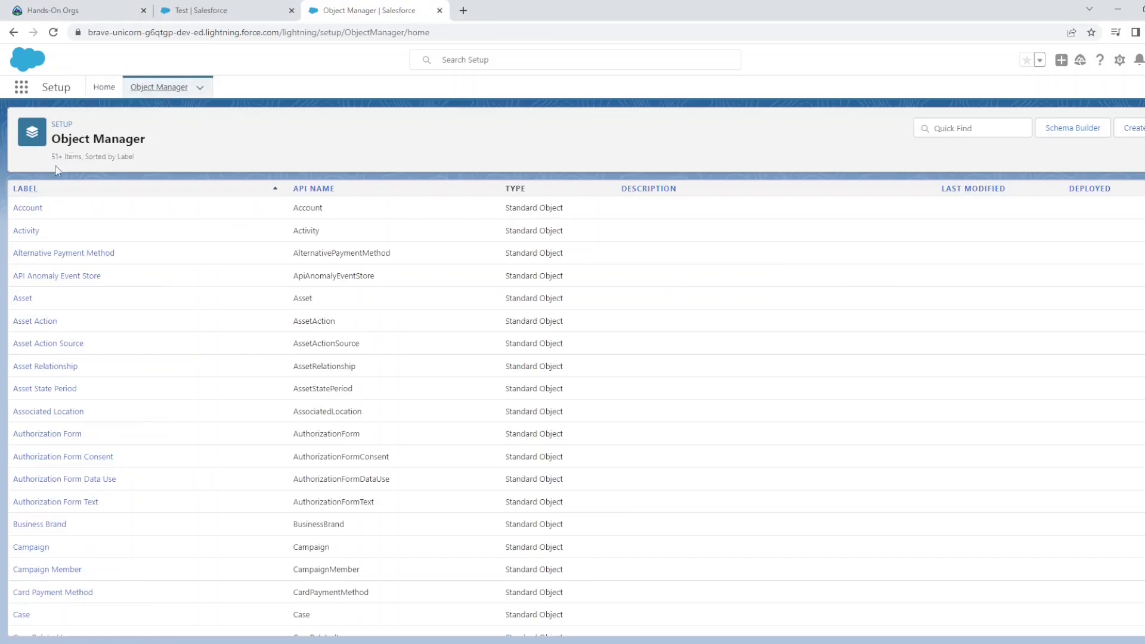
pyautogui.click(38, 208)
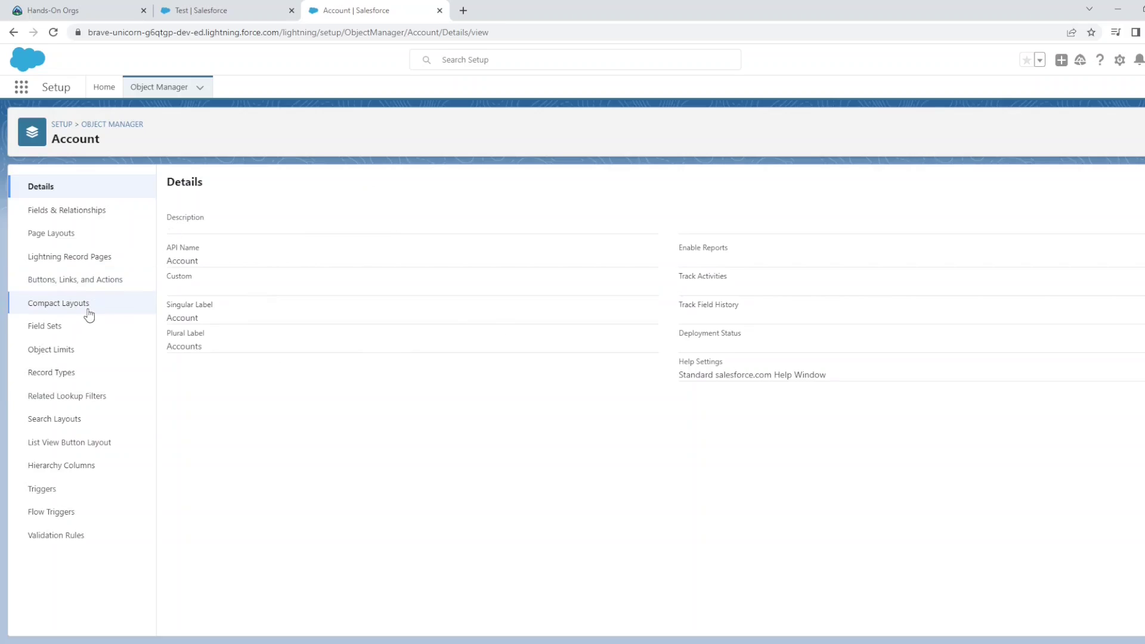
pyautogui.click(52, 536)
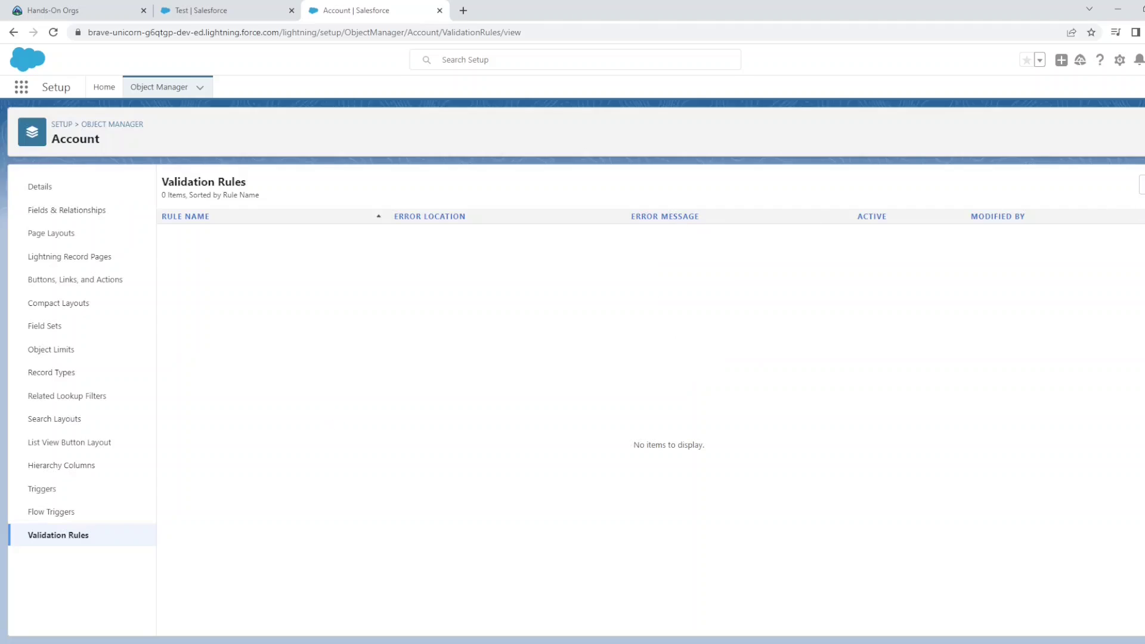
pyautogui.click(1141, 186)
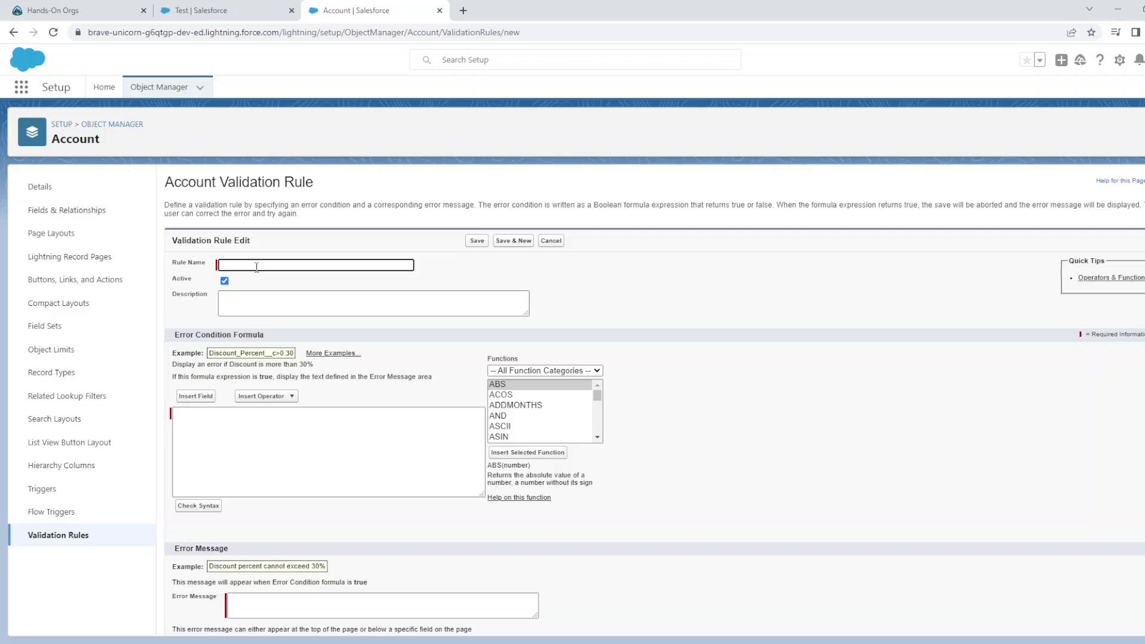
pyautogui.write('EmployeeLimitValidation')
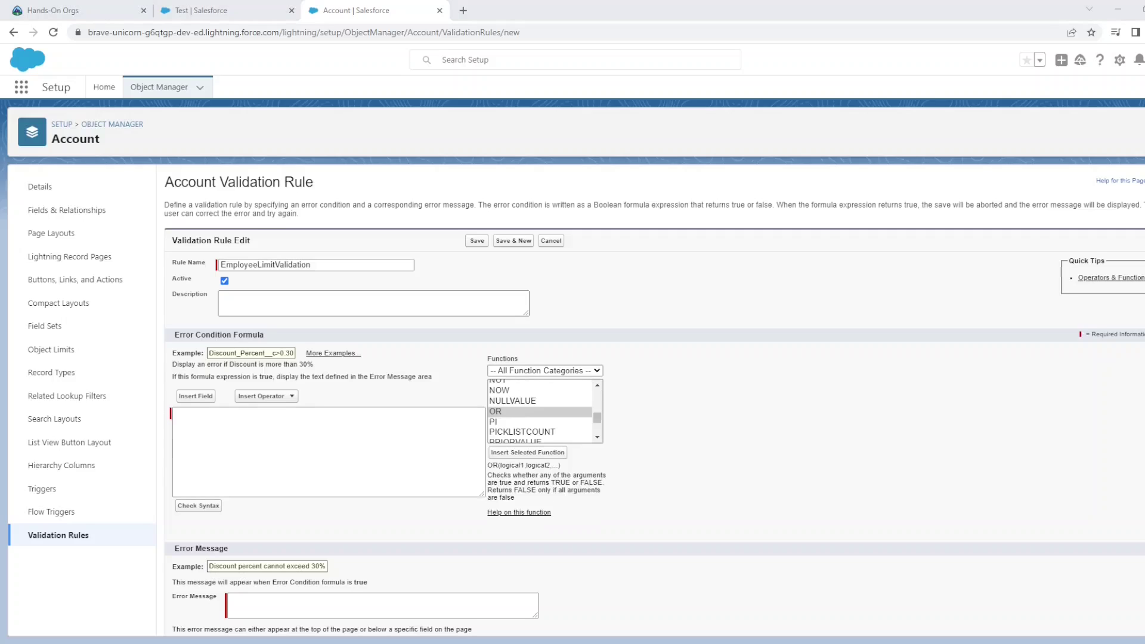
pyautogui.click(222, 423)
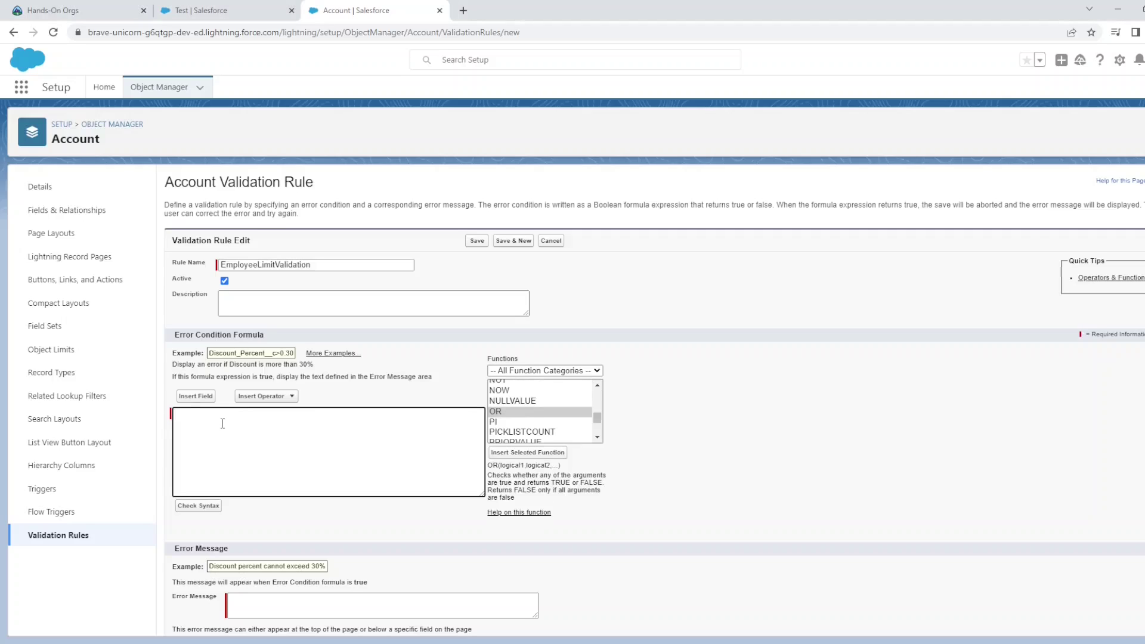
# Step: Insert the OR function into the error condition and clear its placeholder arguments
pyautogui.doubleClick(506, 413)
pyautogui.hotkey('shift', 'Left')
pyautogui.hotkey('shift', 'Left')
pyautogui.hotkey('shift', 'Left')
pyautogui.hotkey('shift', 'Left')
pyautogui.hotkey('shift', 'Left')
pyautogui.hotkey('shift', 'Left')
pyautogui.hotkey('shift', 'Left')
pyautogui.hotkey('shift', 'Left')
pyautogui.hotkey('shift', 'Left')
pyautogui.hotkey('shift', 'Left')
pyautogui.hotkey('shift', 'Left')
pyautogui.hotkey('shift', 'Left')
pyautogui.hotkey('shift', 'Left')
pyautogui.hotkey('shift', 'Left')
pyautogui.hotkey('shift', 'Left')
pyautogui.hotkey('shift', 'Left')
pyautogui.hotkey('shift', 'Left')
pyautogui.press('Home')
pyautogui.hotkey('shift', 'Right')
pyautogui.hotkey('shift', 'Right')
pyautogui.hotkey('shift', 'End')
pyautogui.hotkey('shift', 'Left')
pyautogui.hotkey('shift', 'Left')
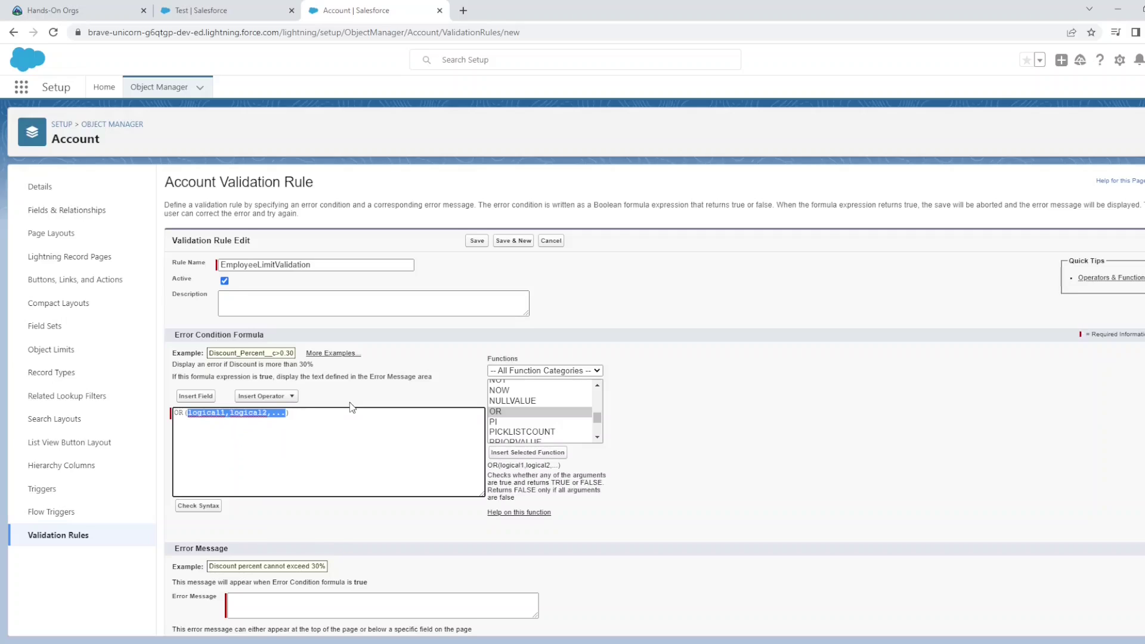
pyautogui.press('BackSpace')
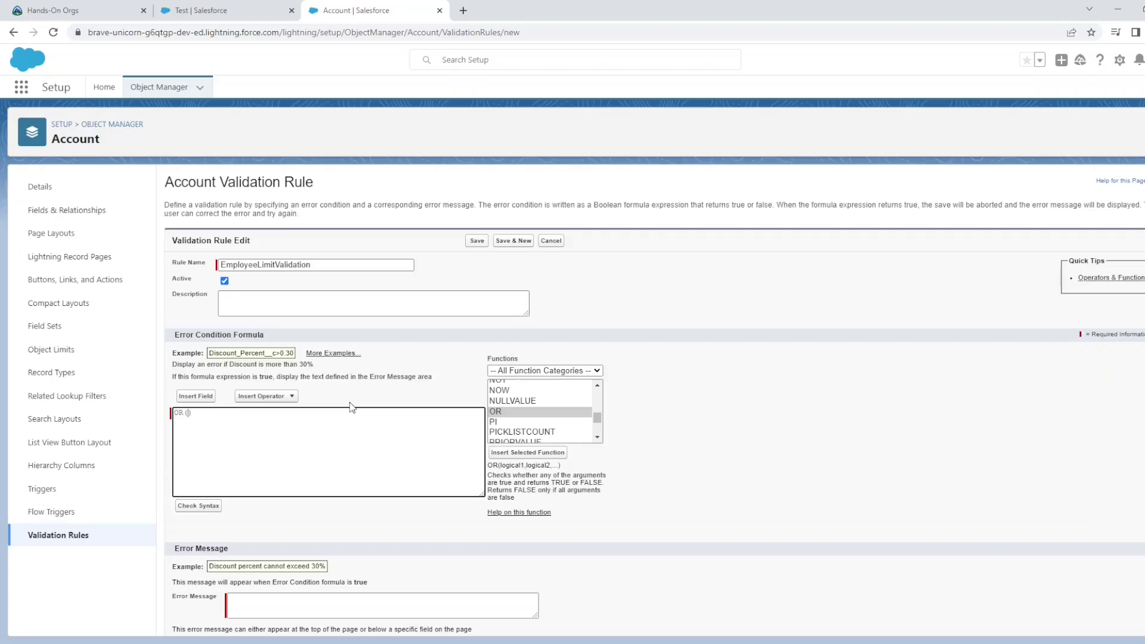
# Step: Insert the Account Employees field (NumberOfEmployees) inside the OR parentheses
pyautogui.click(197, 396)
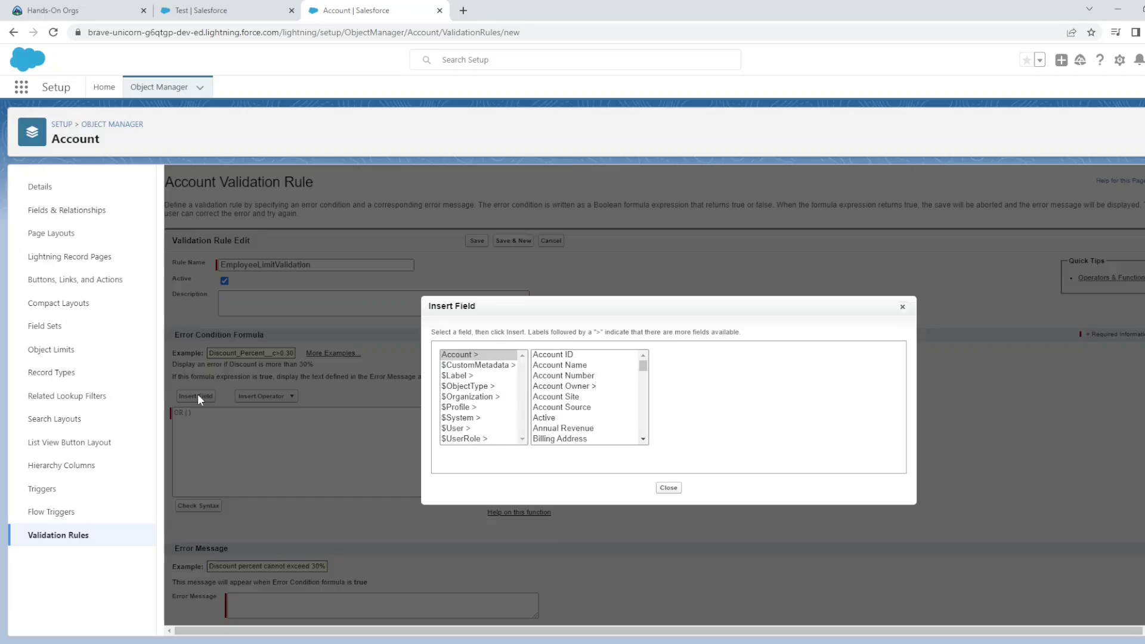
pyautogui.scroll(-5, 636, 374)
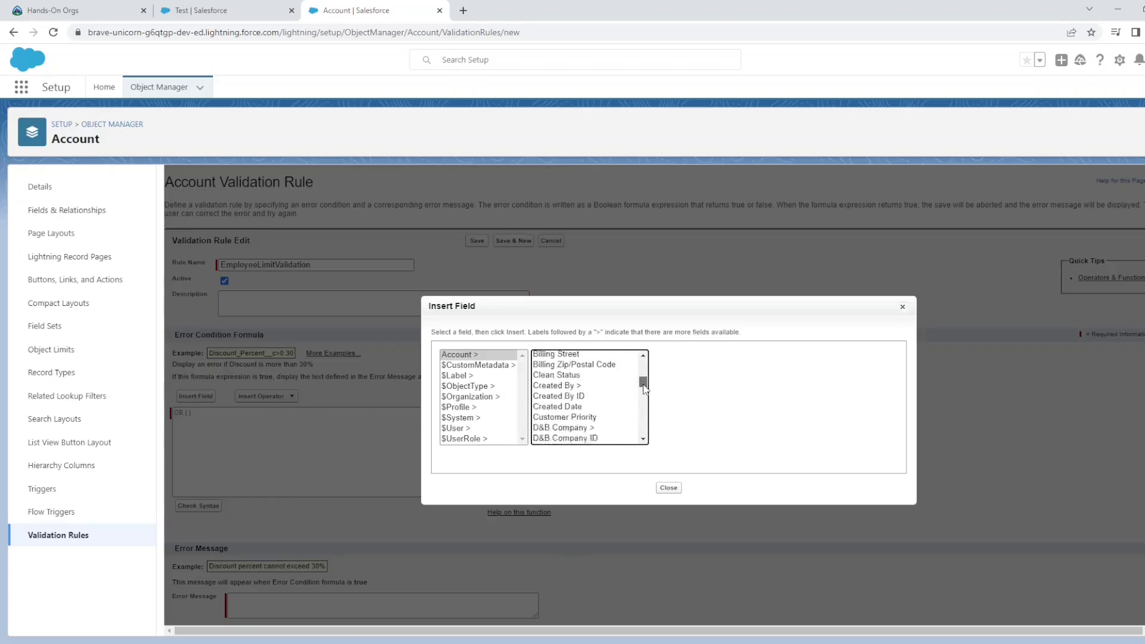
pyautogui.click(555, 360)
pyautogui.click(703, 420)
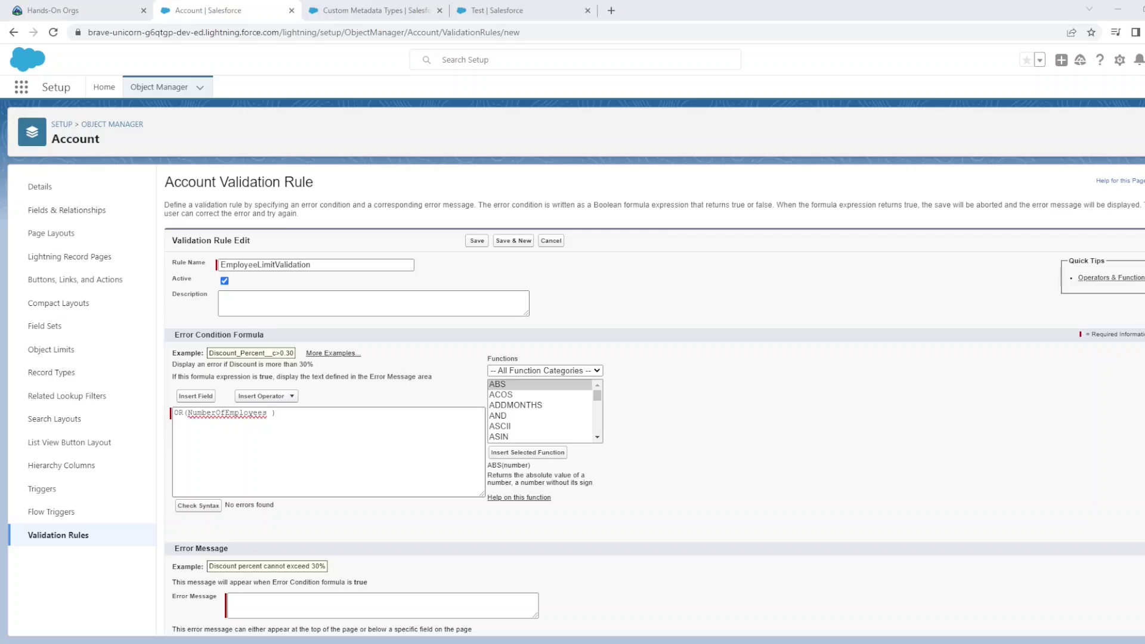
pyautogui.moveTo(187, 413); pyautogui.dragTo(272, 413)
# Step: Append '< $CustomMetadata.Limit__mdt.AccountEmployeeLimits.Minimum__c,' after NumberOfEmployees as the first condition
pyautogui.click(255, 435)
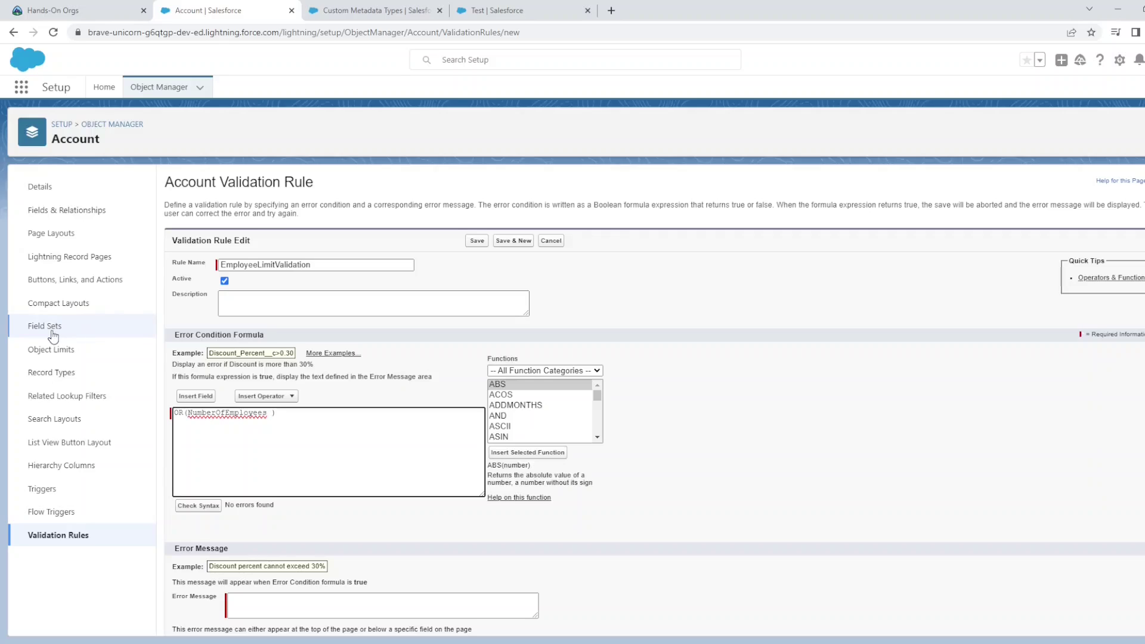
pyautogui.write('<')
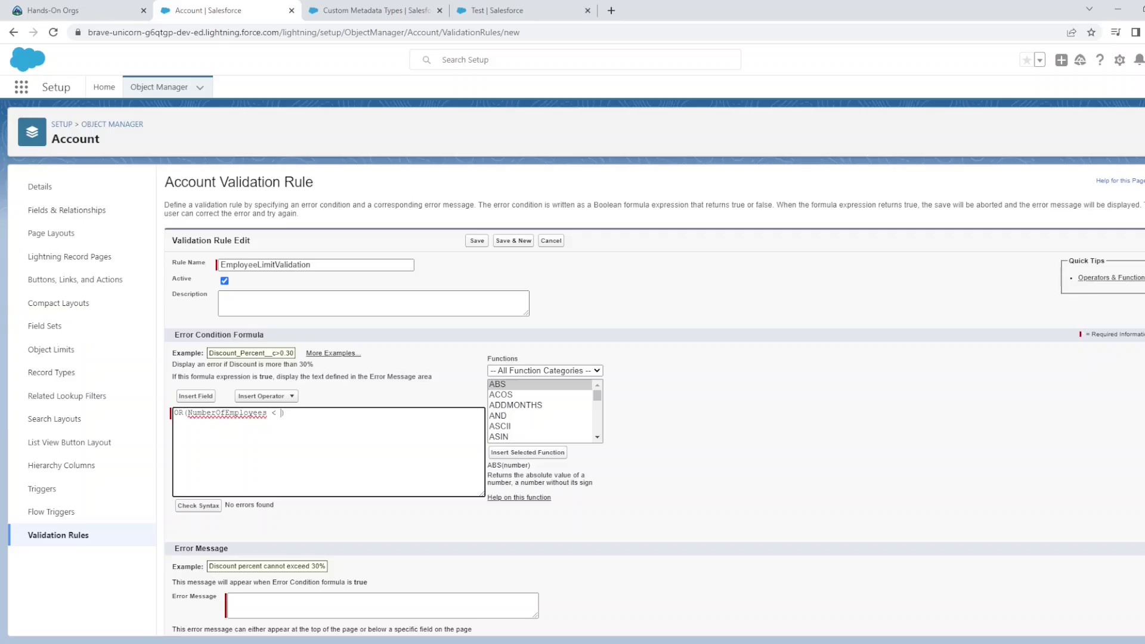
pyautogui.hotkey('alt', 'Tab')
pyautogui.write('$CustomMetadata')
pyautogui.write('.')
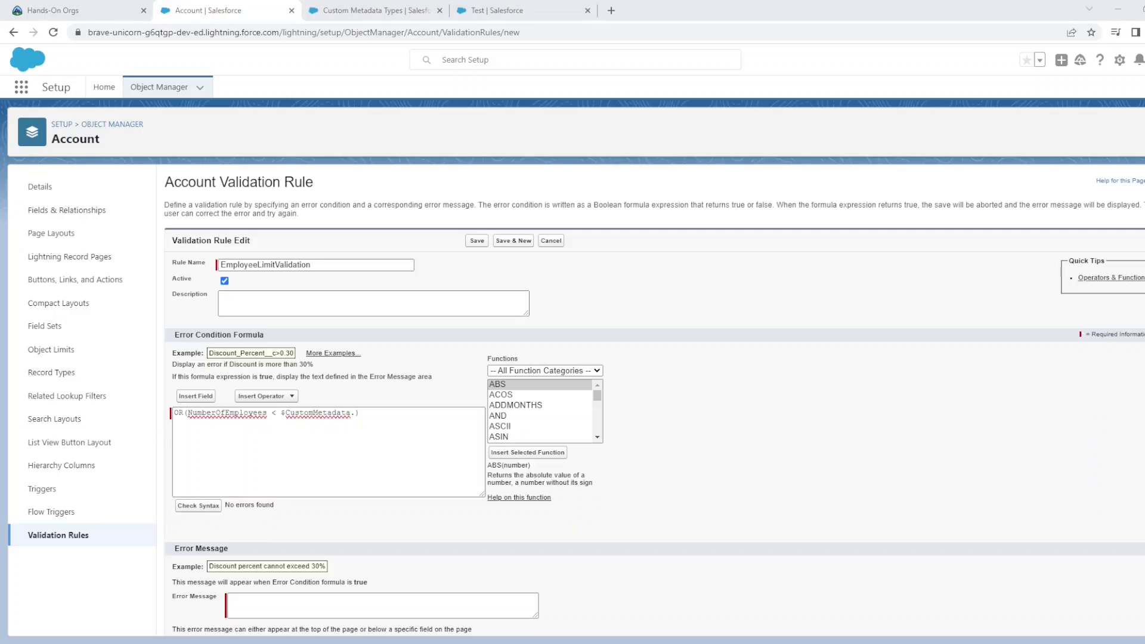
pyautogui.click(361, 412)
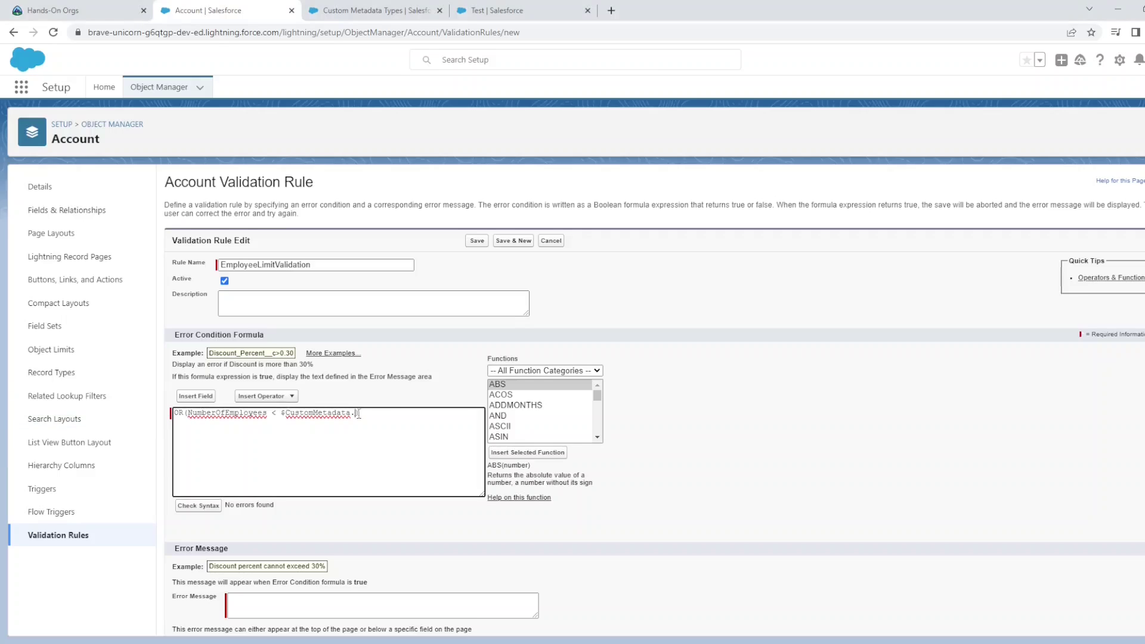
pyautogui.write('Limit__mdt')
pyautogui.write('.')
pyautogui.hotkey('alt', 'Tab')
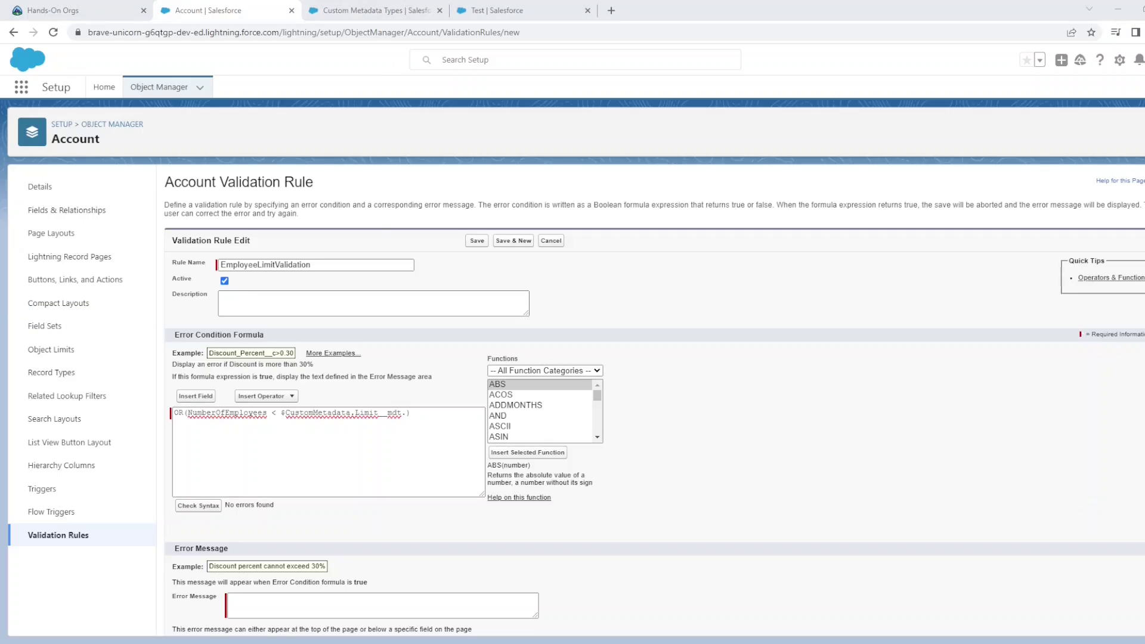
pyautogui.hotkey('alt', 'Tab')
pyautogui.write('AccountEmployeeLimits')
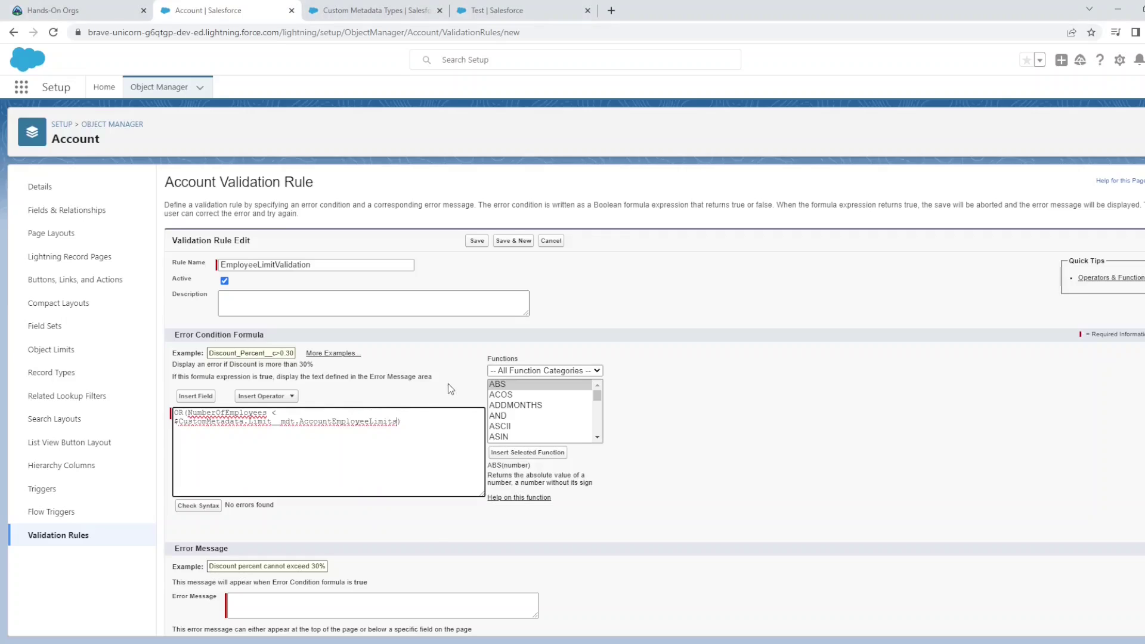
pyautogui.write('.Minimum__c,')
# Step: Duplicate the comparison as a second condition using > and Maximum__c, then check the syntax
pyautogui.hotkey('shift', 'Home')
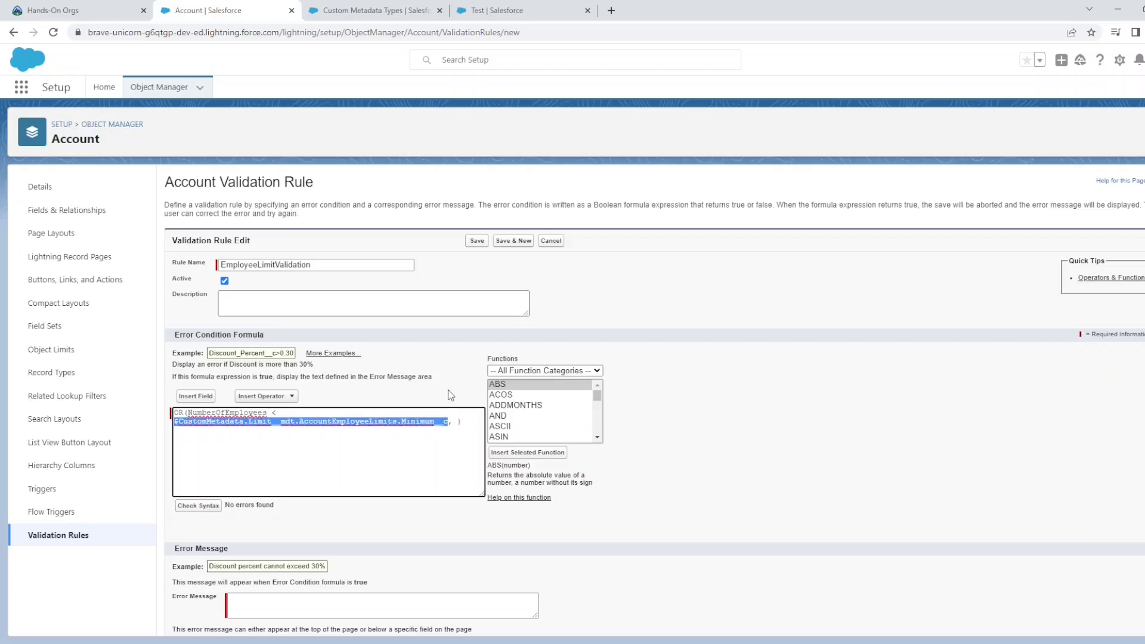
pyautogui.hotkey('shift', 'Up')
pyautogui.hotkey('ctrl', 'c')
pyautogui.press('Right')
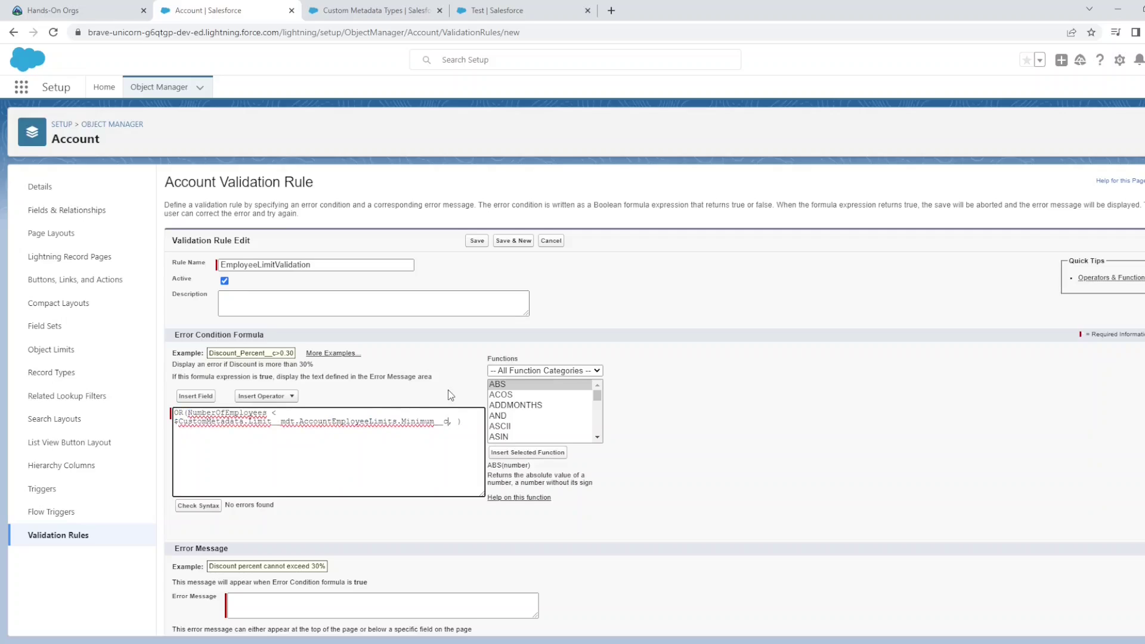
pyautogui.hotkey('ctrl', 'v')
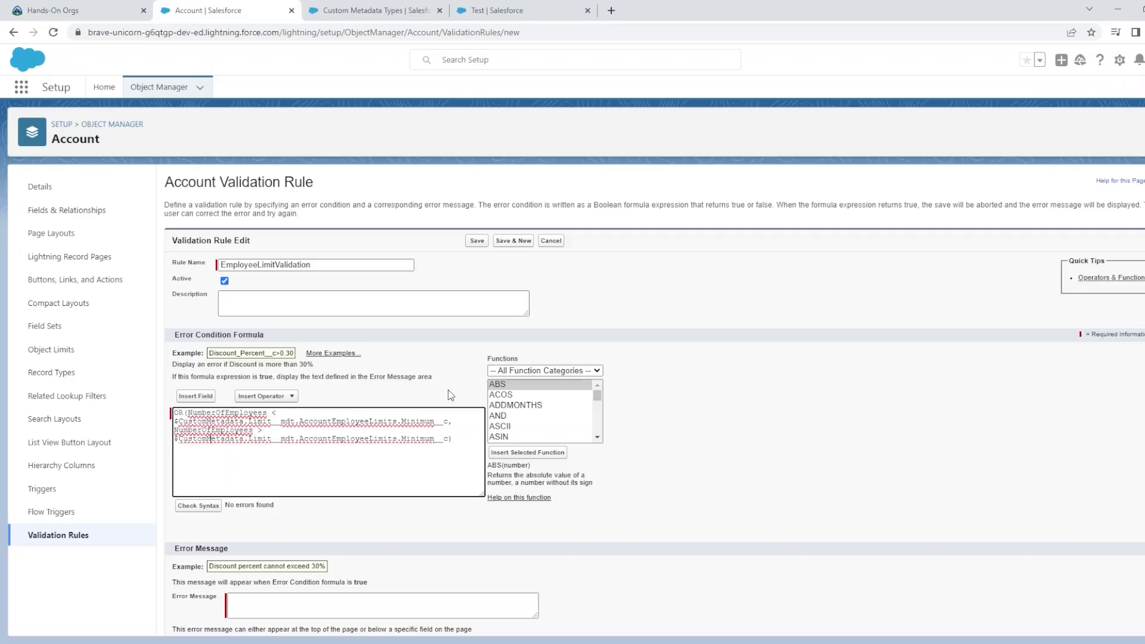
pyautogui.press('Delete')
pyautogui.press('Delete')
pyautogui.press('Delete')
pyautogui.press('Delete')
pyautogui.write('Maxi')
pyautogui.click(193, 506)
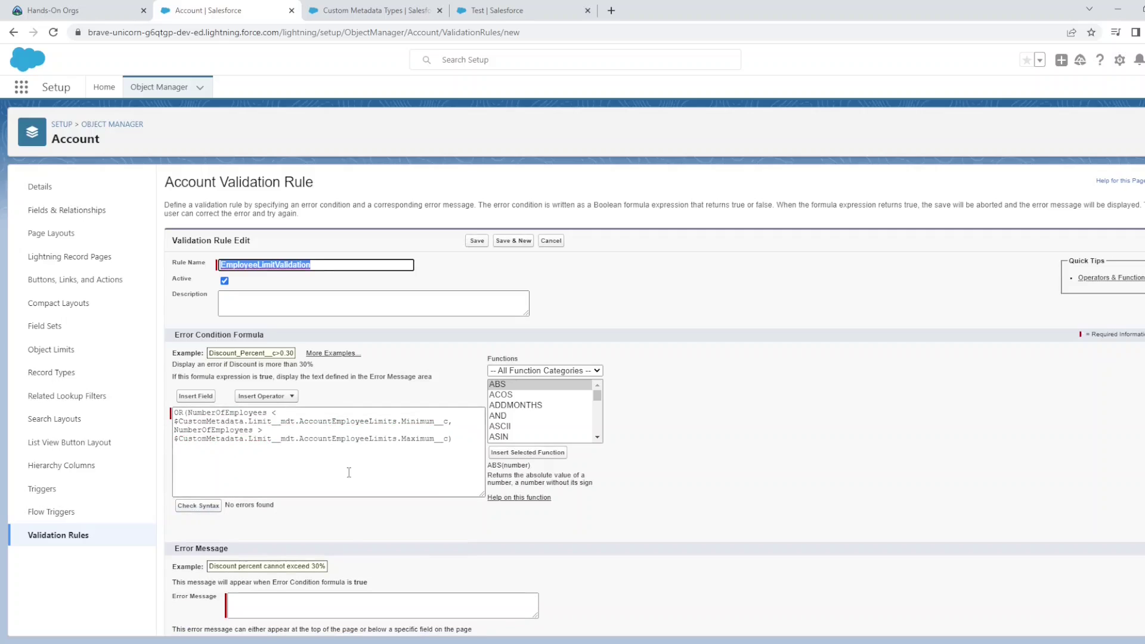
# Step: Show the error on the Employees field with message 'We are outside the appropriate employee limits' and save
pyautogui.scroll(-1, 347, 475)
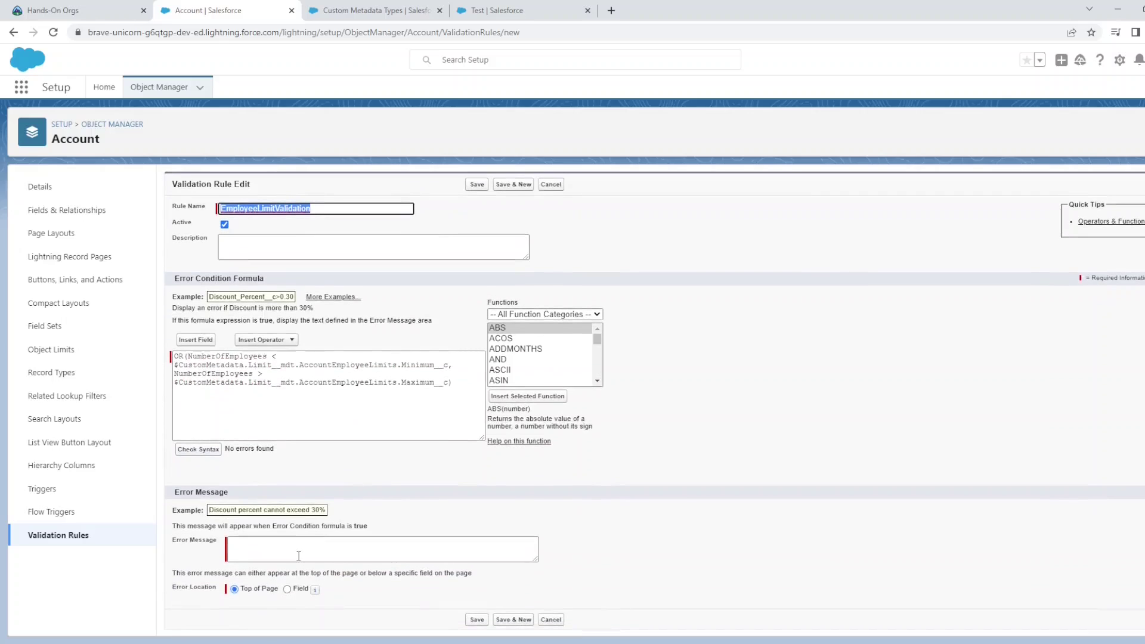
pyautogui.click(287, 589)
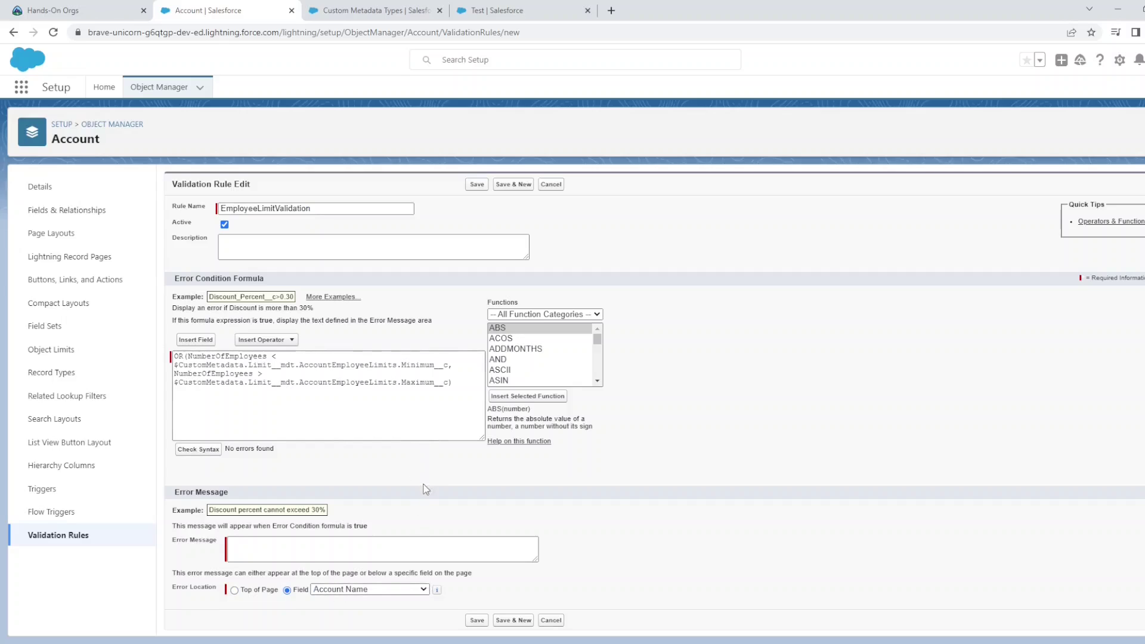
pyautogui.press('e')
pyautogui.click(281, 550)
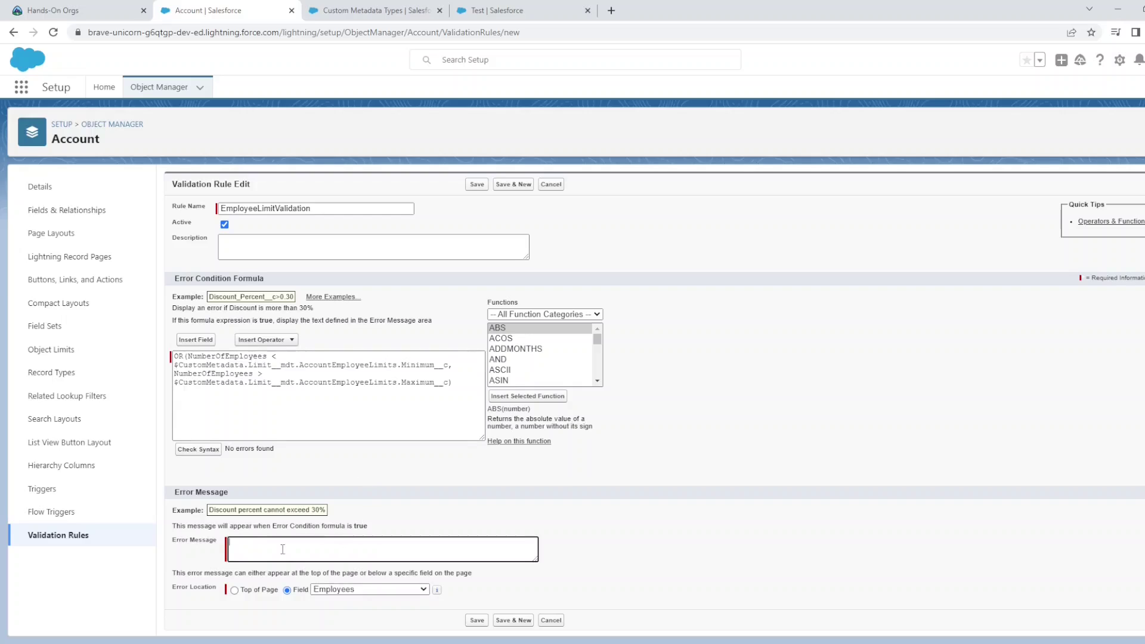
pyautogui.write('We are outside the appropriate employee limits')
pyautogui.click(477, 621)
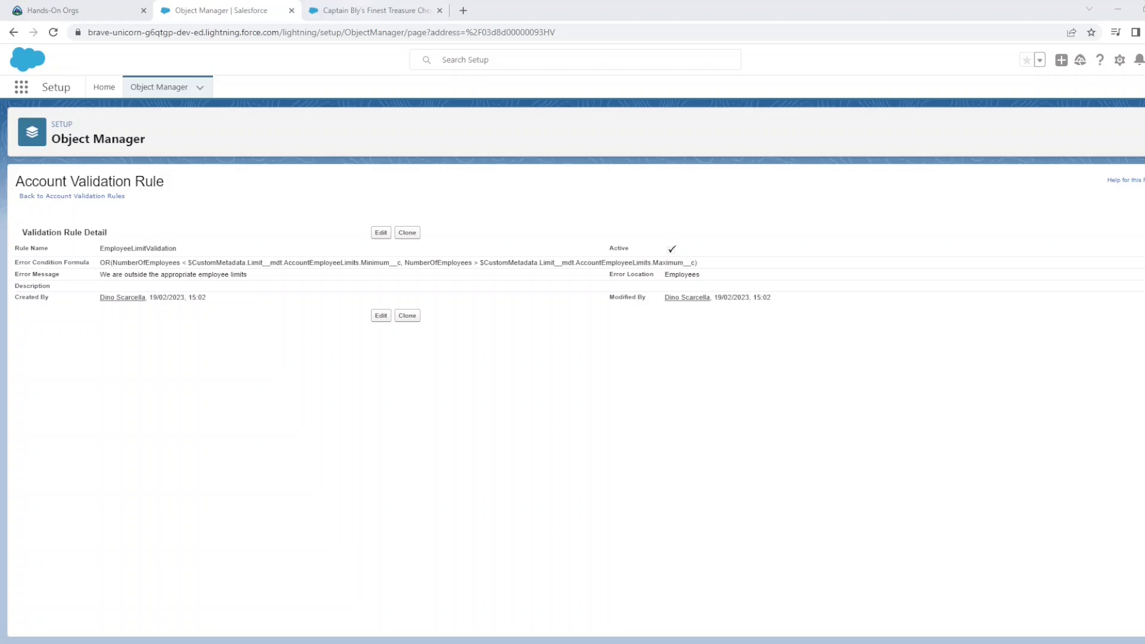
# Step: Change the account's Employees to 100,001 and save, triggering the validation error
pyautogui.click(349, 12)
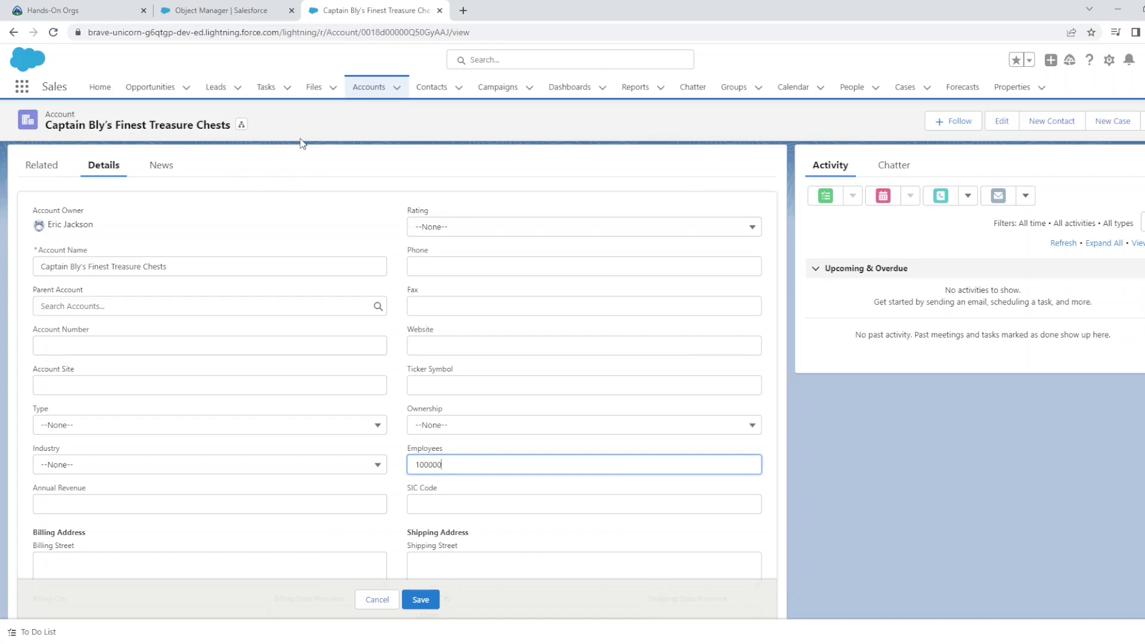
pyautogui.moveTo(453, 465); pyautogui.dragTo(371, 471)
pyautogui.click(474, 454)
pyautogui.click(470, 464)
pyautogui.moveTo(469, 464); pyautogui.dragTo(440, 465)
pyautogui.write('1')
pyautogui.click(450, 451)
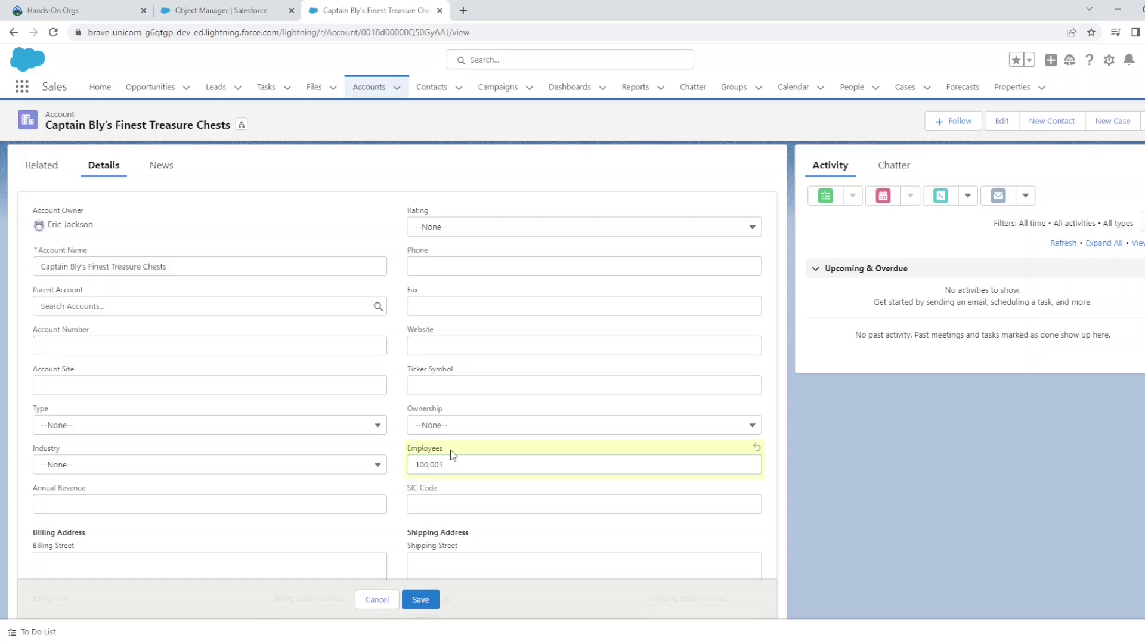
pyautogui.click(421, 599)
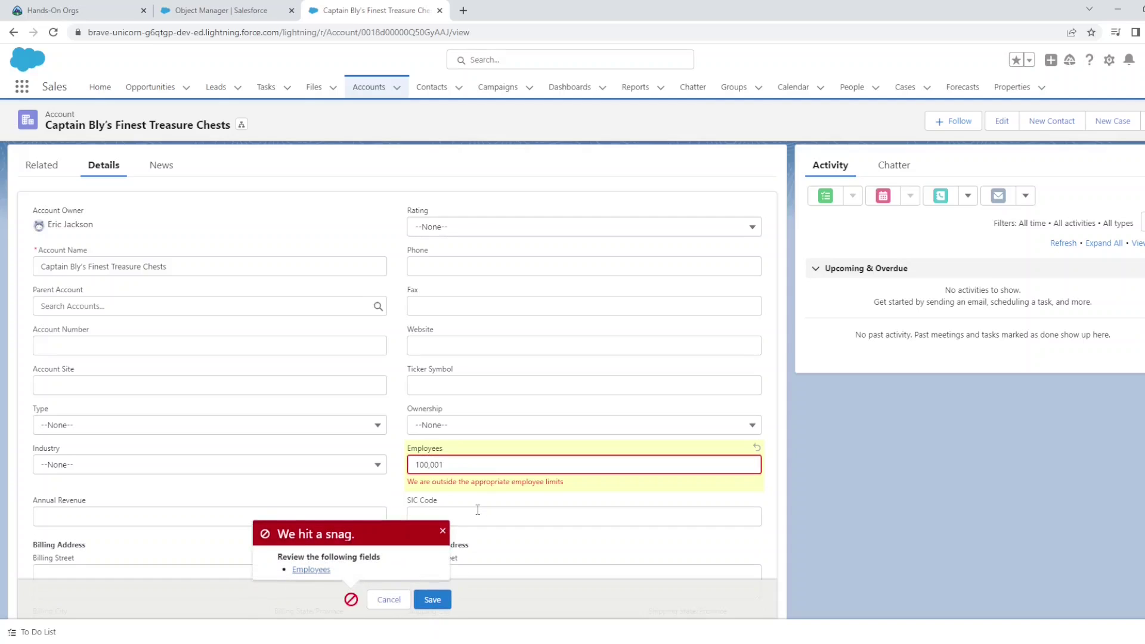
pyautogui.moveTo(408, 482); pyautogui.dragTo(567, 487)
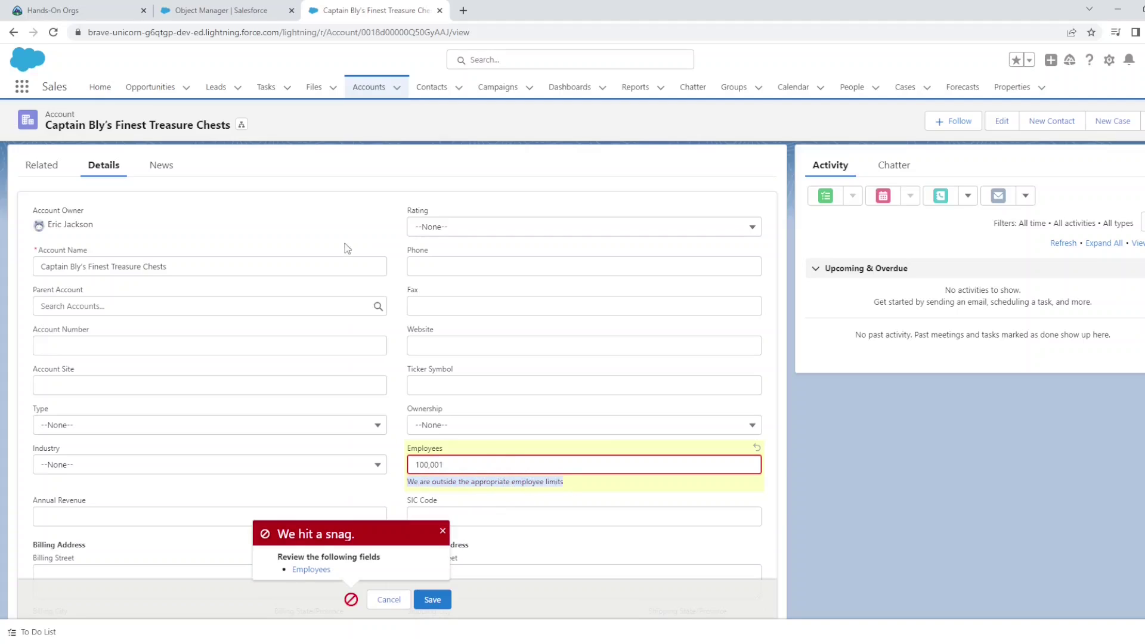
# Step: Try saving with 99 Employees, which is also rejected, then enter 300 instead
pyautogui.click(465, 464)
pyautogui.moveTo(465, 465); pyautogui.dragTo(418, 466)
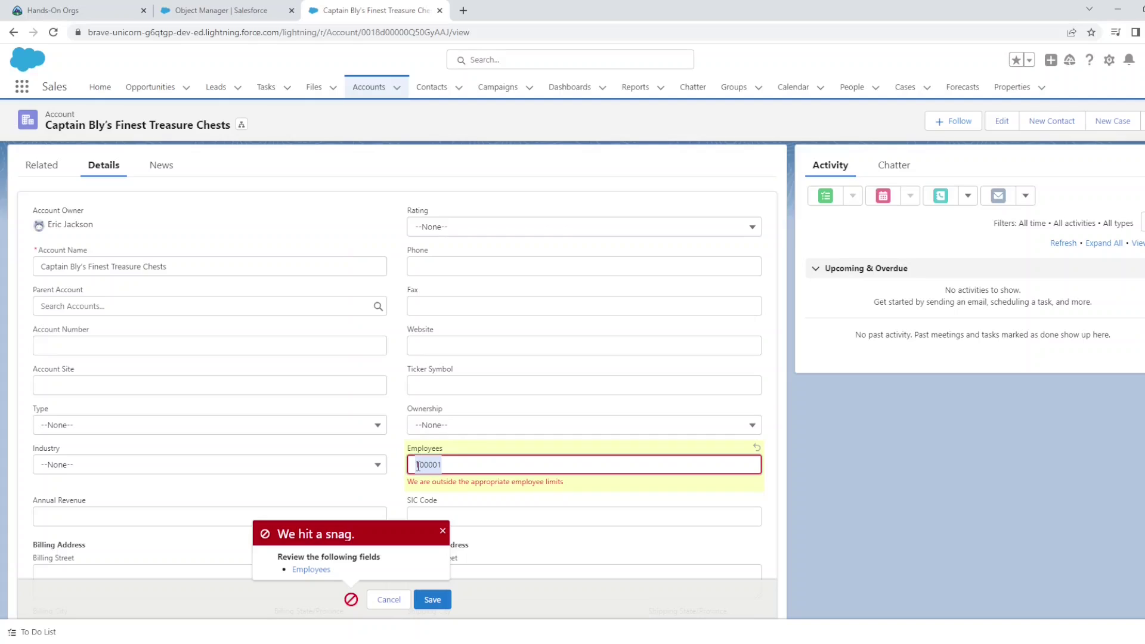
pyautogui.write('99')
pyautogui.click(433, 600)
pyautogui.moveTo(565, 482); pyautogui.dragTo(412, 466)
pyautogui.write('300')
pyautogui.click(434, 593)
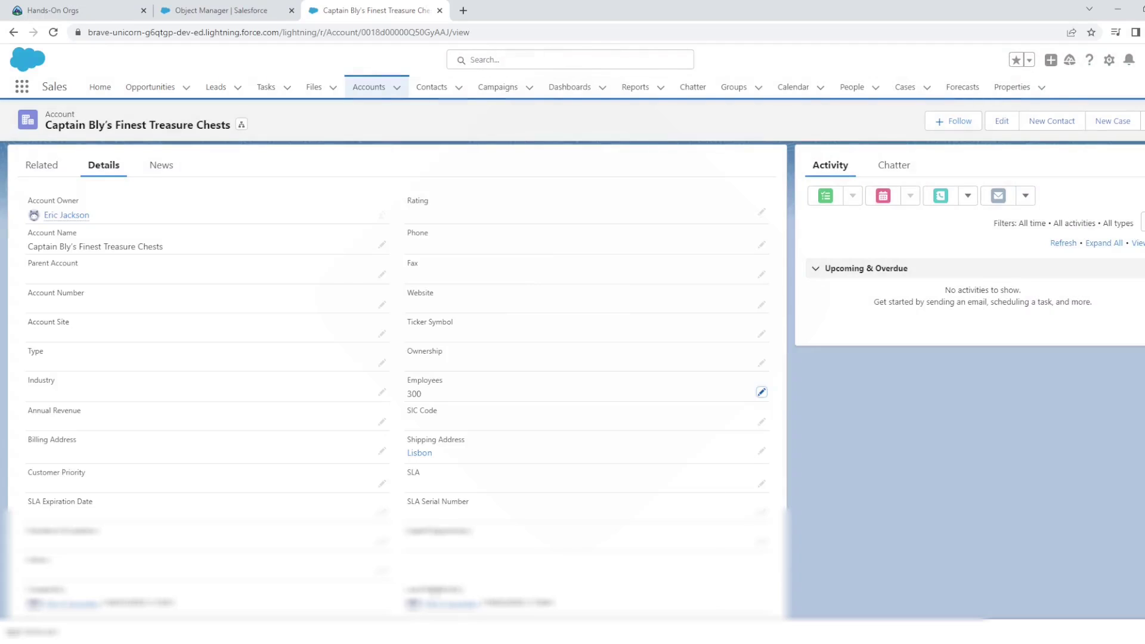